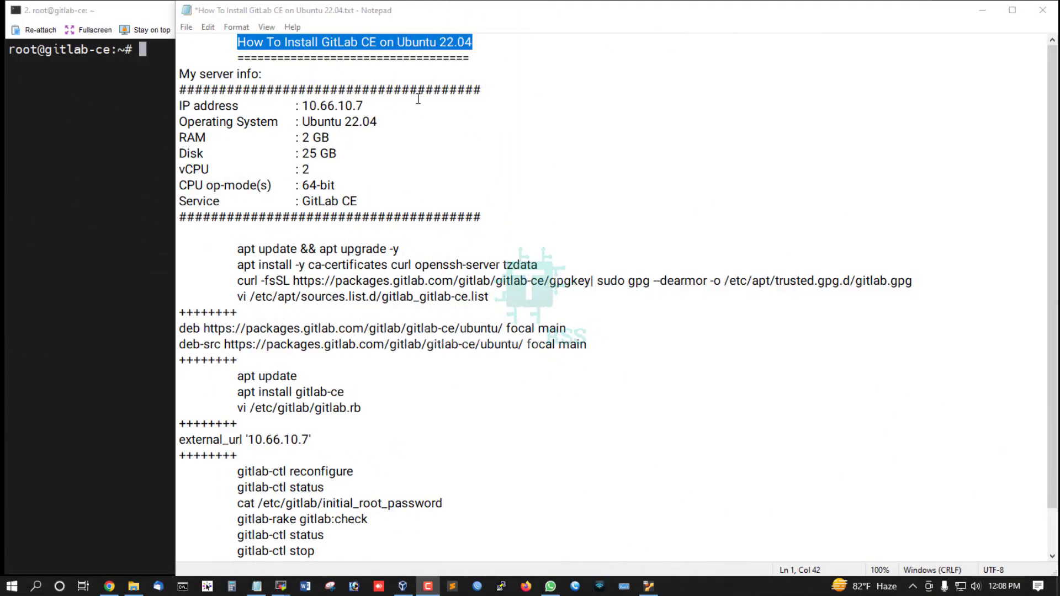
- Review the guide title, the IP 10.66.10.7 and the Ubuntu 22.04 operating system lines
left_click(418, 101)
left_click_drag(238, 43, 437, 44)
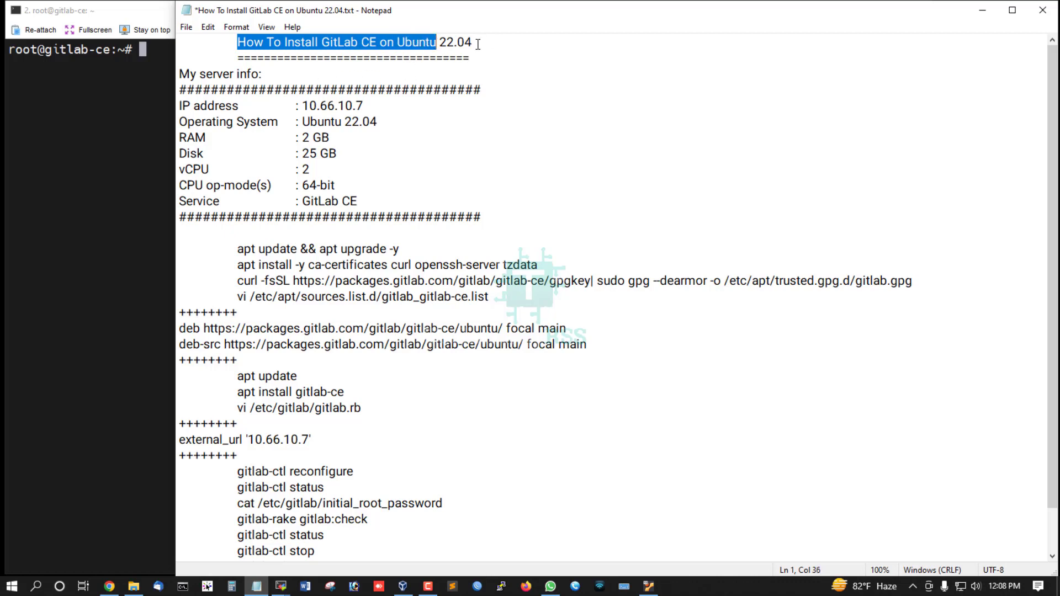
left_click_drag(477, 44, 418, 43)
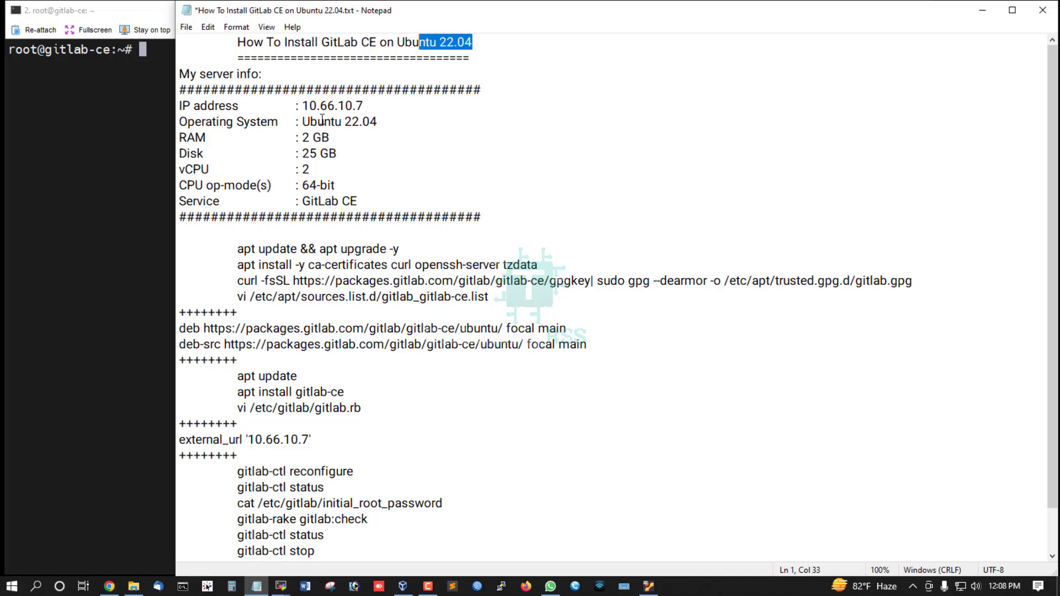
left_click_drag(377, 122, 225, 122)
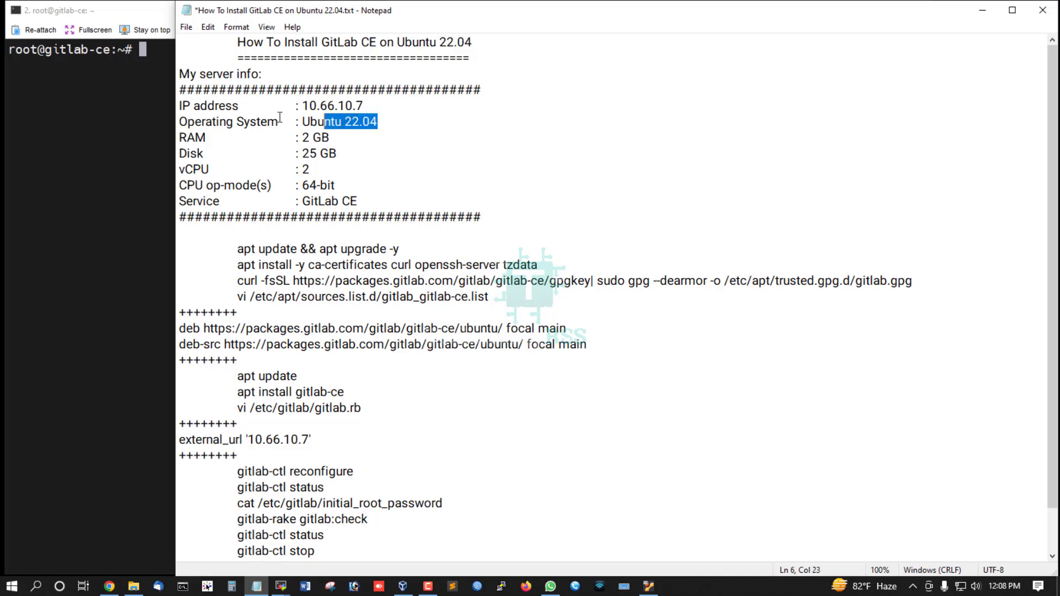
left_click(338, 91)
left_click_drag(301, 106, 363, 106)
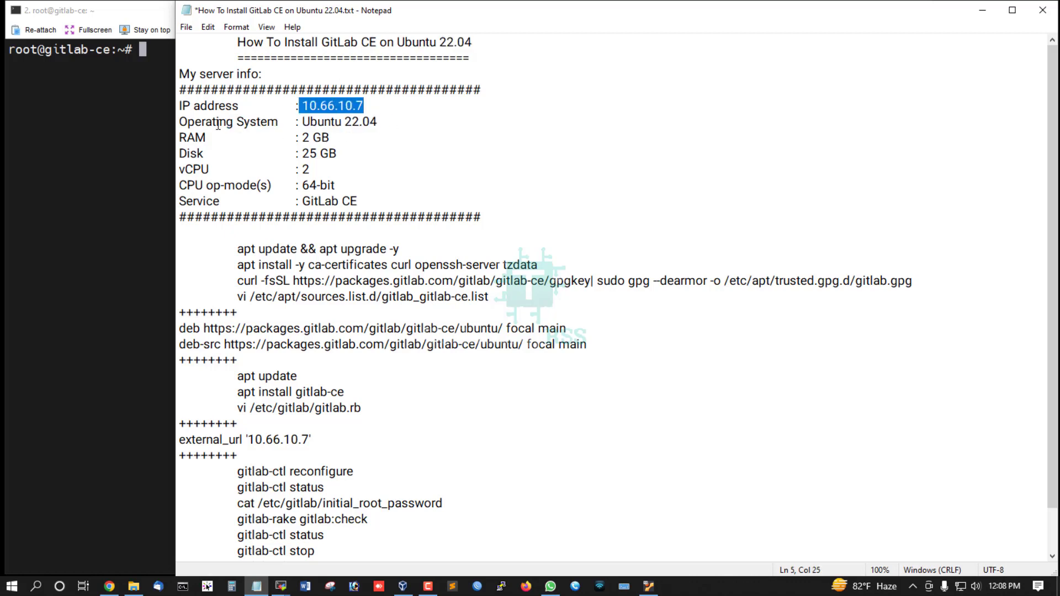
left_click_drag(219, 122, 376, 122)
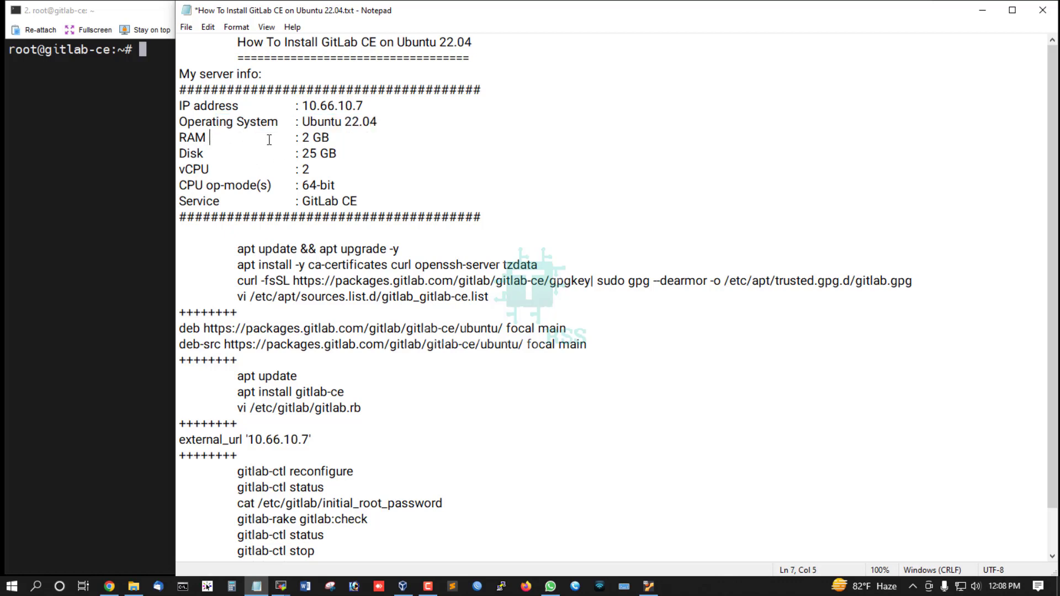
- Review the RAM, 25 GB disk, vCPU, 64-bit CPU op-mode and GitLab CE service lines
left_click_drag(209, 138, 329, 137)
left_click_drag(204, 154, 336, 154)
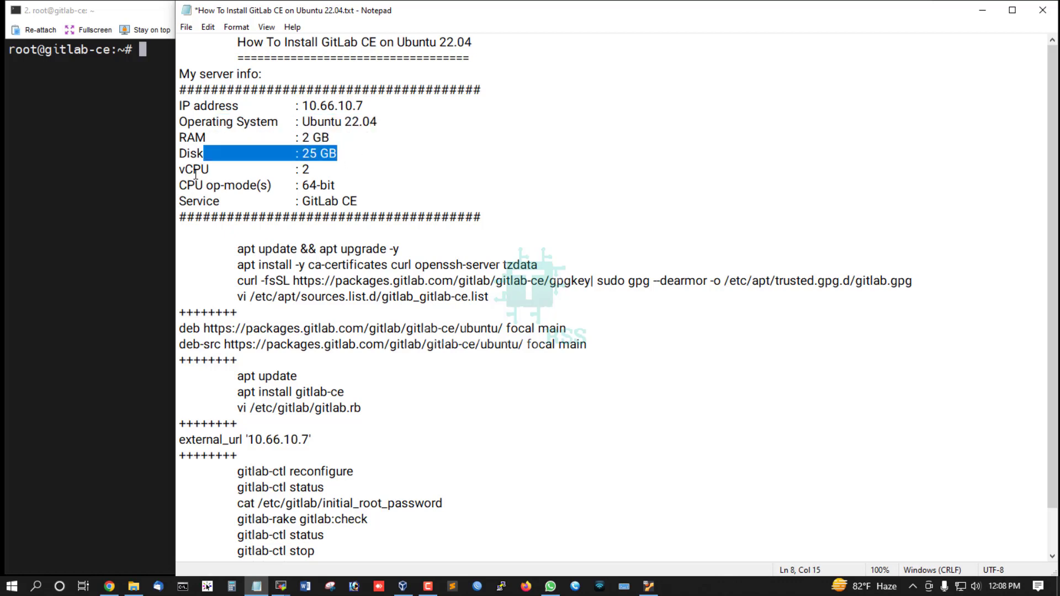
left_click_drag(194, 170, 309, 170)
left_click_drag(214, 185, 335, 186)
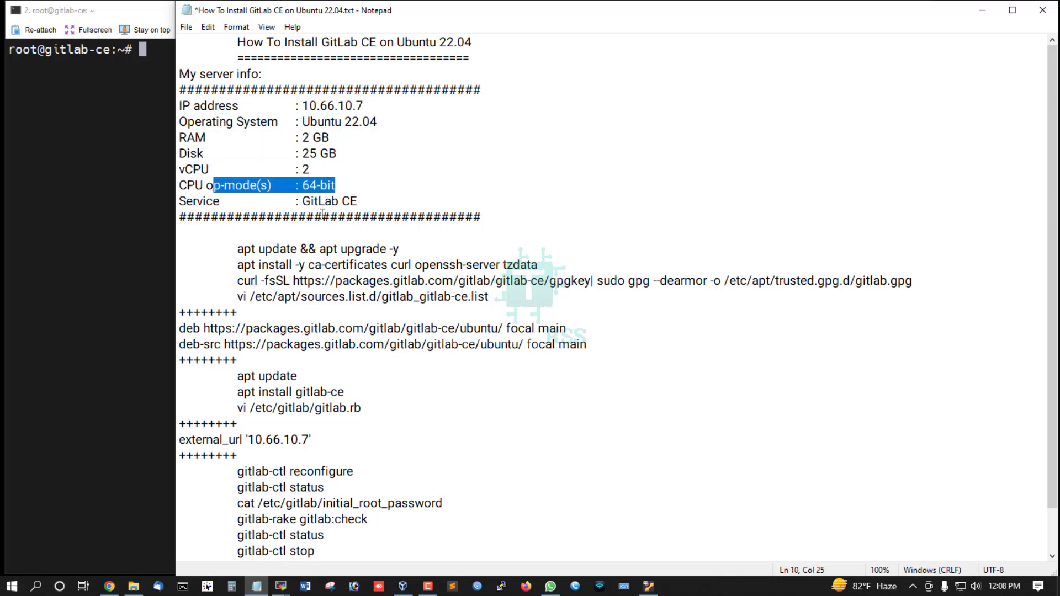
left_click_drag(193, 201, 358, 201)
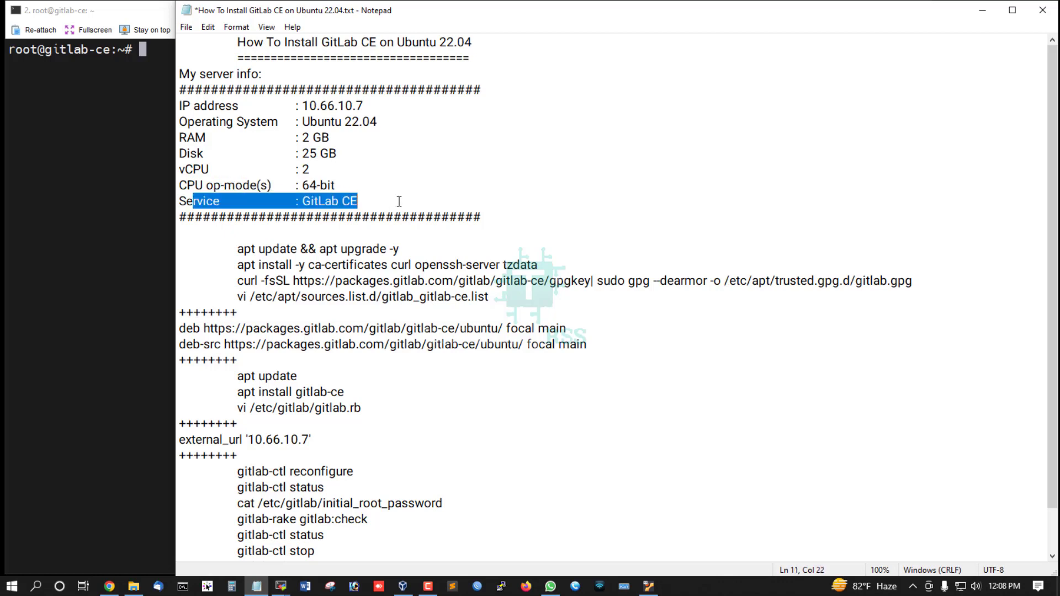
left_click(346, 217)
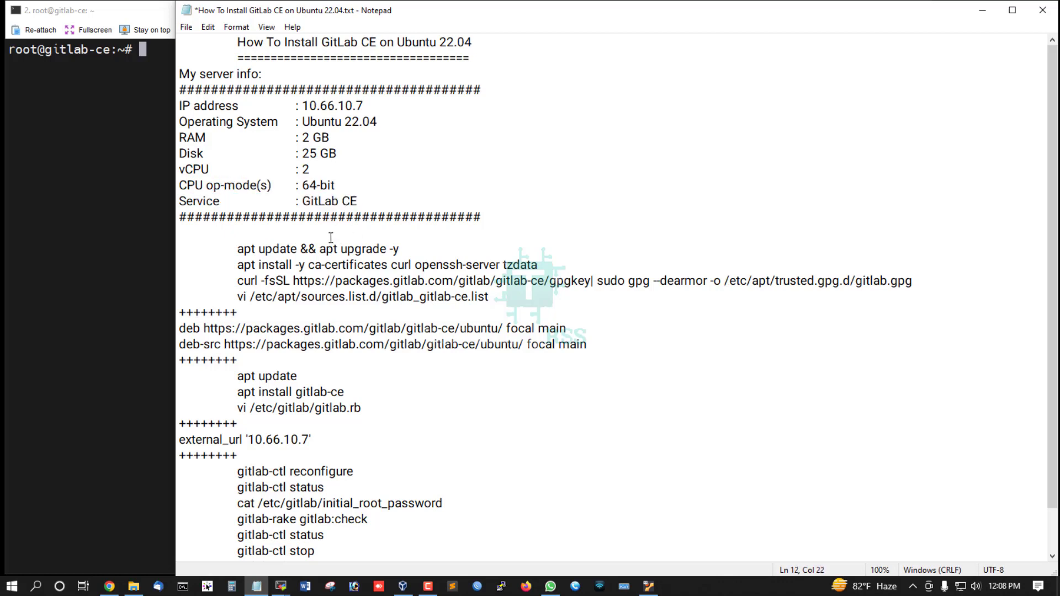
left_click(233, 233)
- Run lsb_release -d && ip r, confirming Ubuntu 22.04 LTS and IP 10.66.10.7, and copy the command
left_click(89, 139)
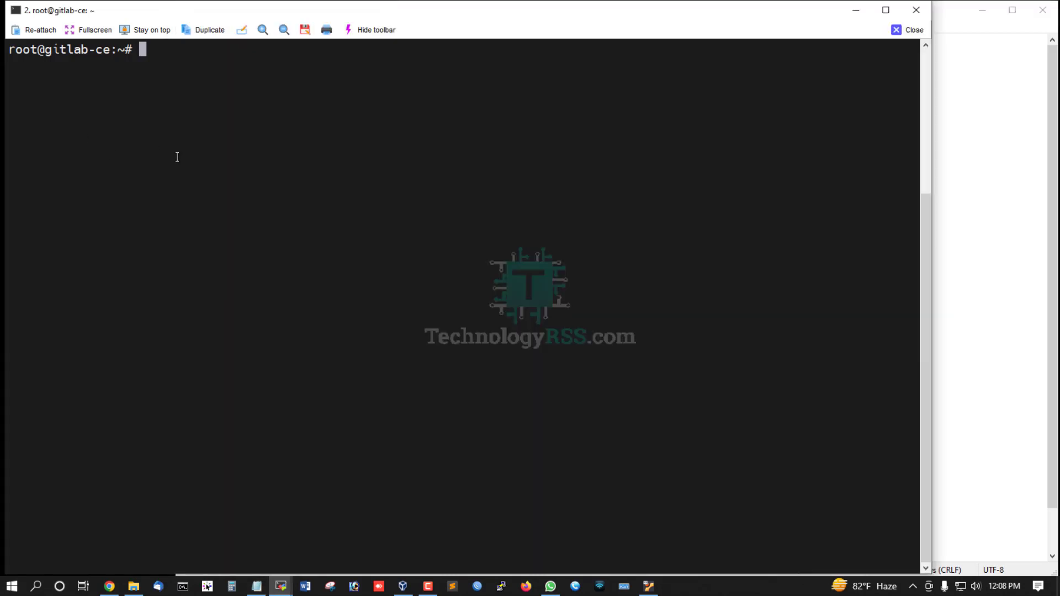
type("lsb_release ")
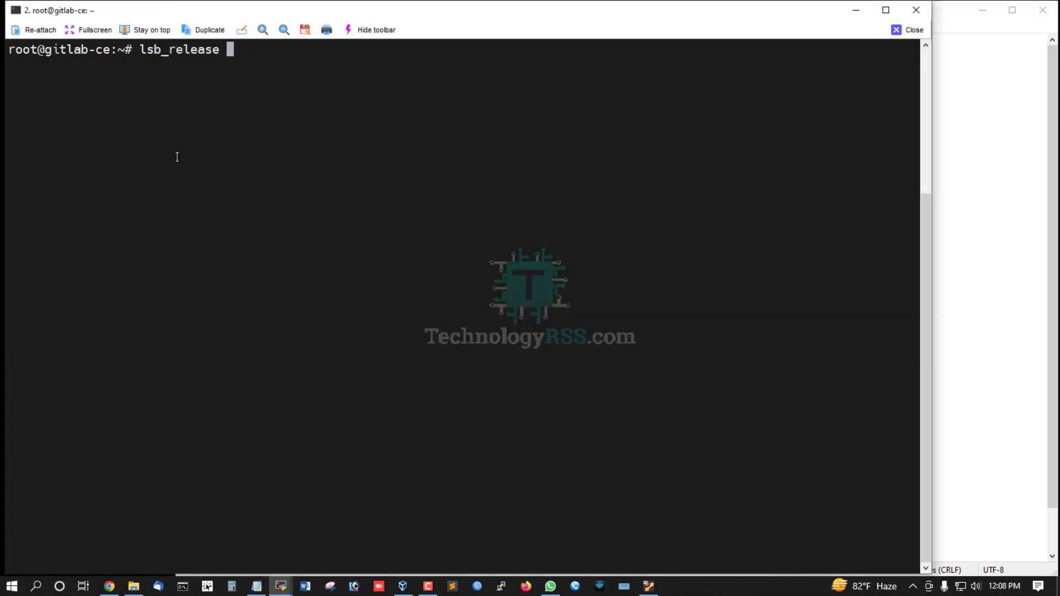
type("-d ")
type("&& ip r")
key("Return")
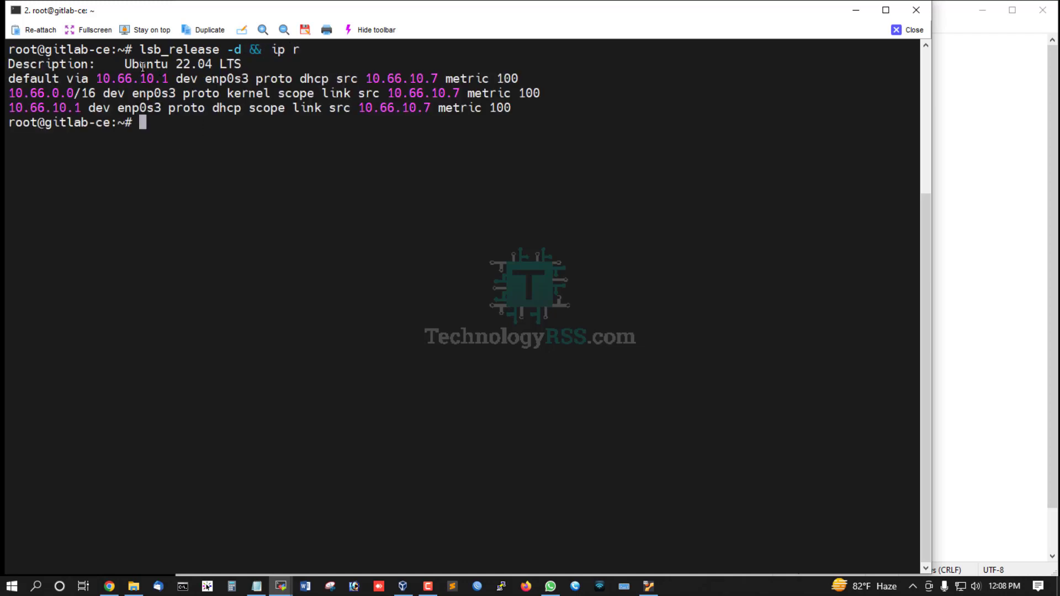
left_click_drag(125, 64, 239, 64)
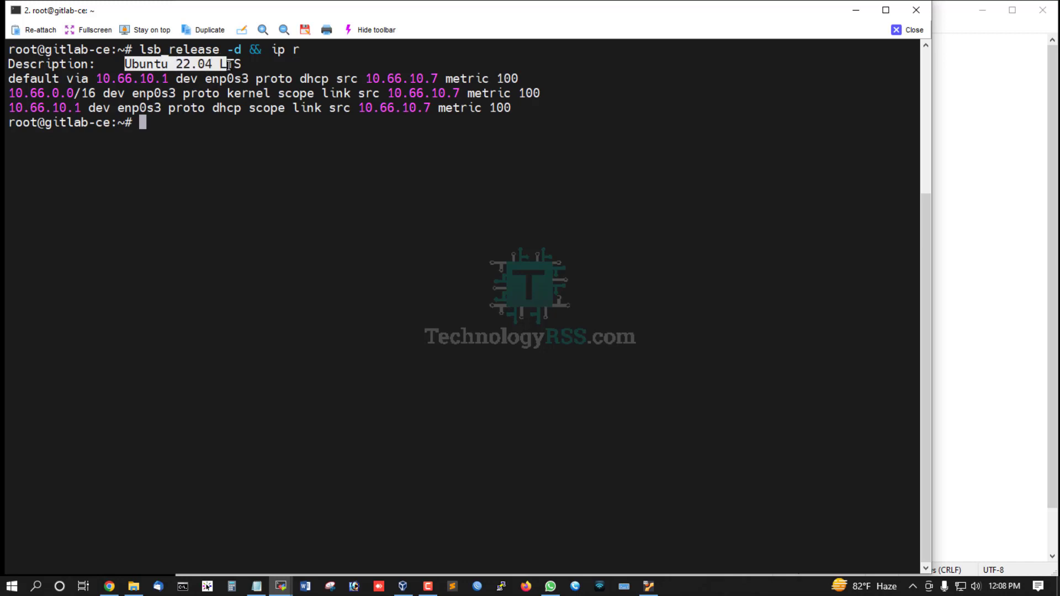
left_click(189, 74)
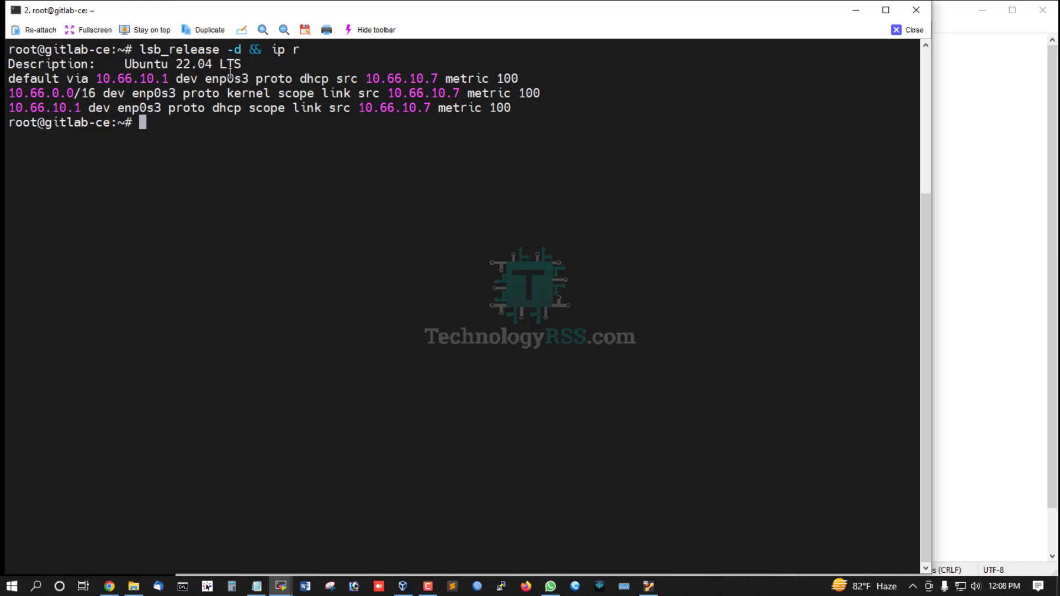
double_click(422, 77)
left_click_drag(140, 49, 298, 49)
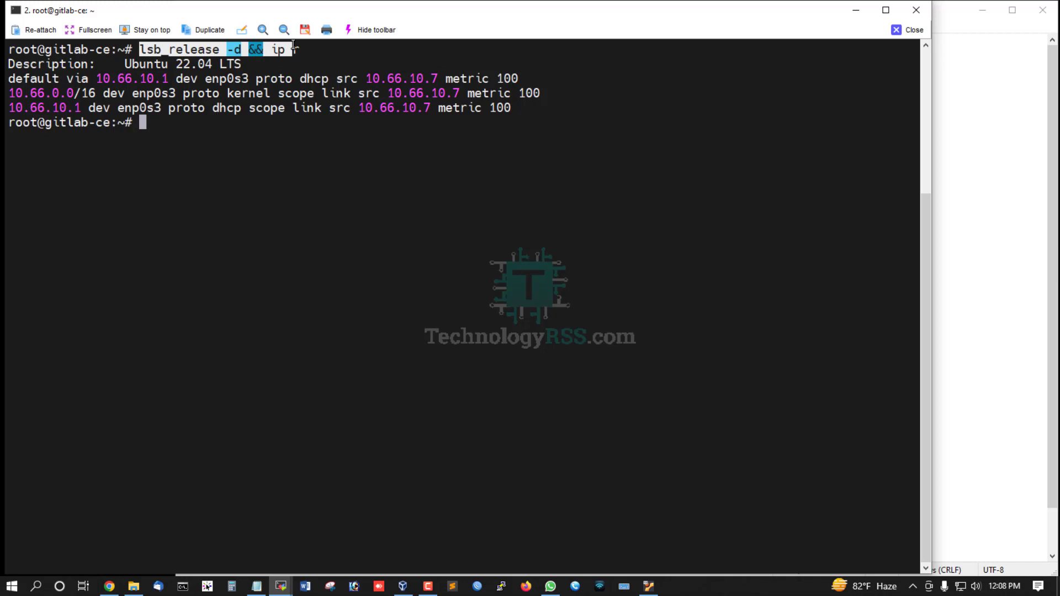
left_click(994, 249)
- Add the lsb_release -d && ip r check command to the install guide
left_click(333, 235)
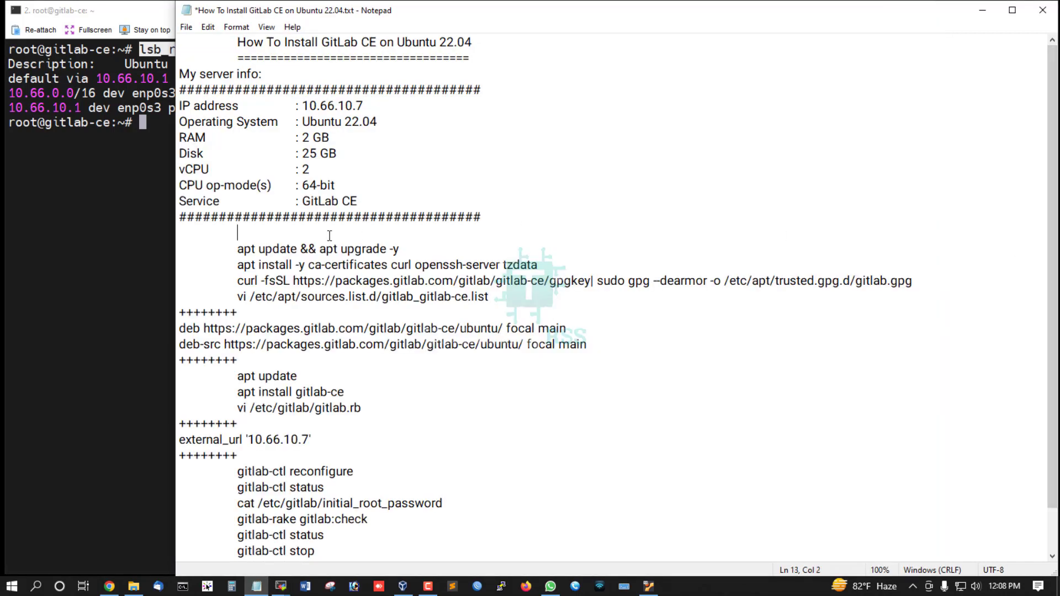
key("Return")
key("Return")
type("lsb_release -d && ip r")
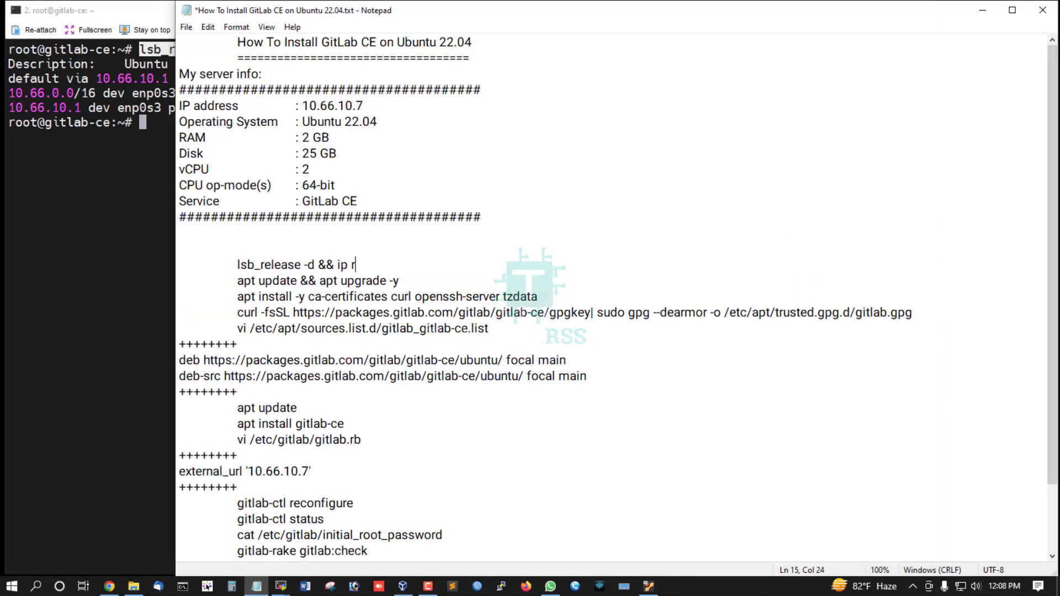
- Run apt update && apt upgrade -y on the server, then clear the terminal
left_click_drag(237, 281, 416, 282)
key("ctrl+c")
left_click(83, 248)
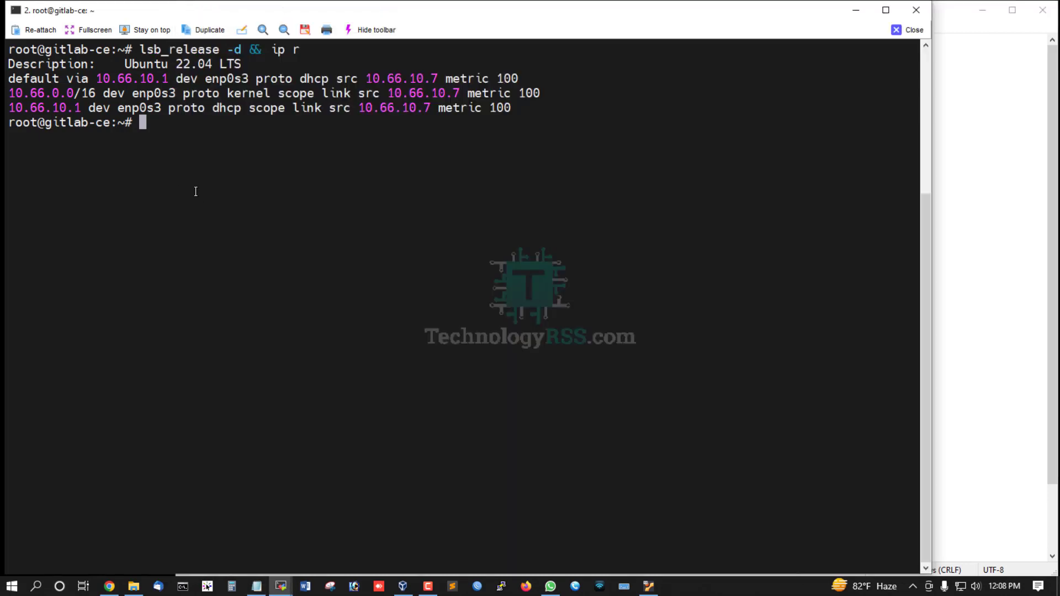
right_click(196, 191)
key("Return")
key("Return")
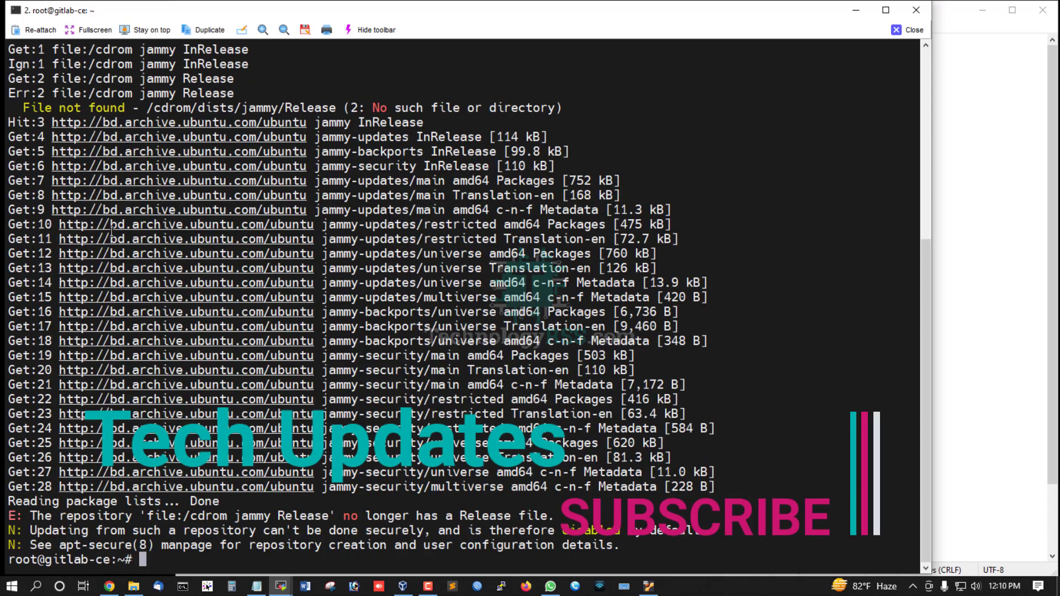
key("ctrl+l")
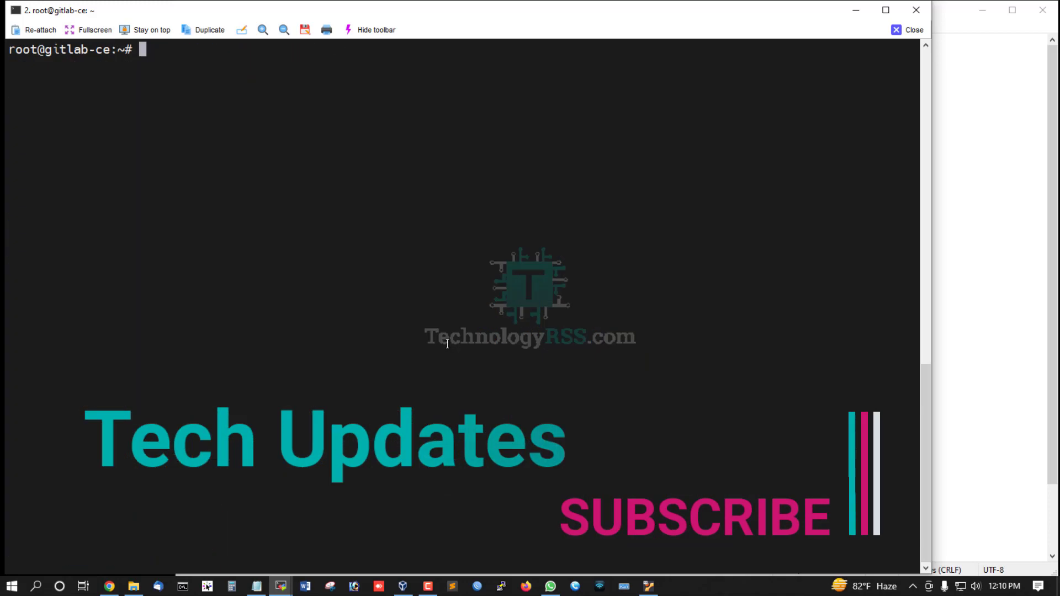
key("alt+Tab")
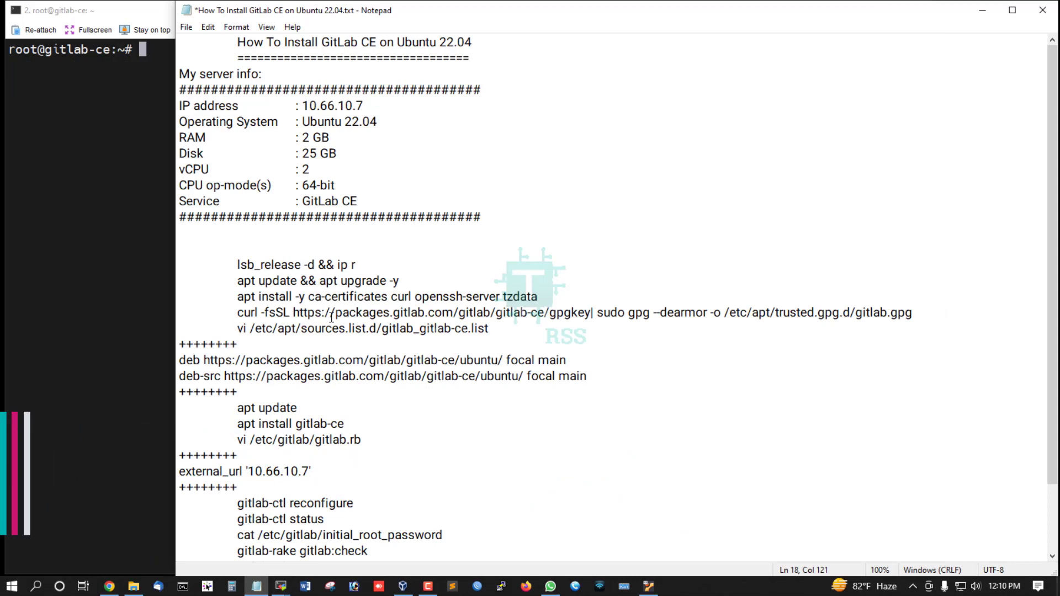
- Install the prerequisite packages using the guide's apt install line
mouse_move(238, 297)
left_mouse_down()
mouse_move(469, 312)
mouse_move(538, 296)
left_mouse_up()
key("ctrl+c")
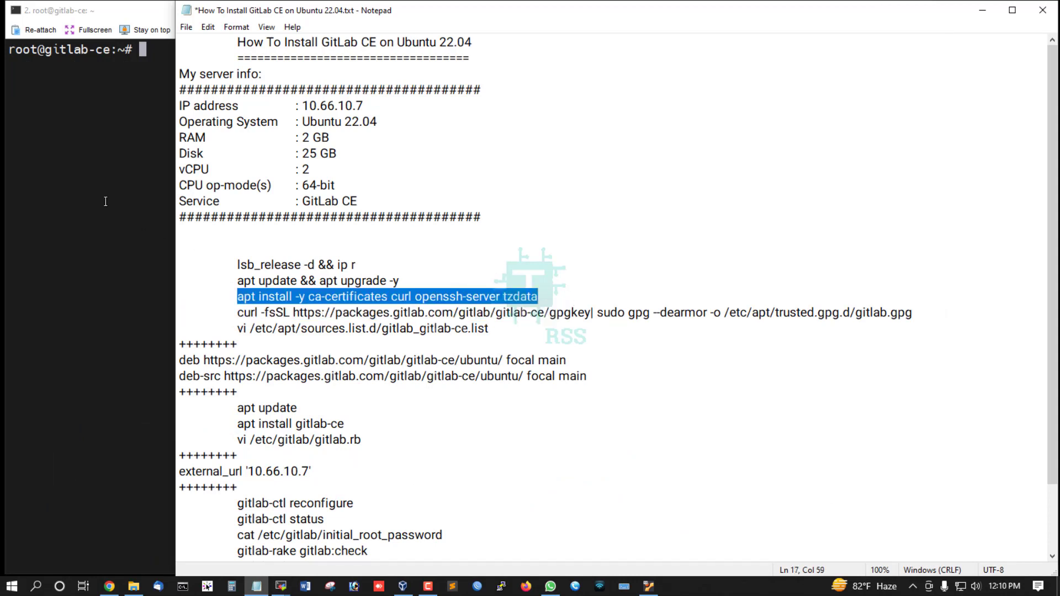
key("alt+Tab")
right_click(277, 211)
key("Return")
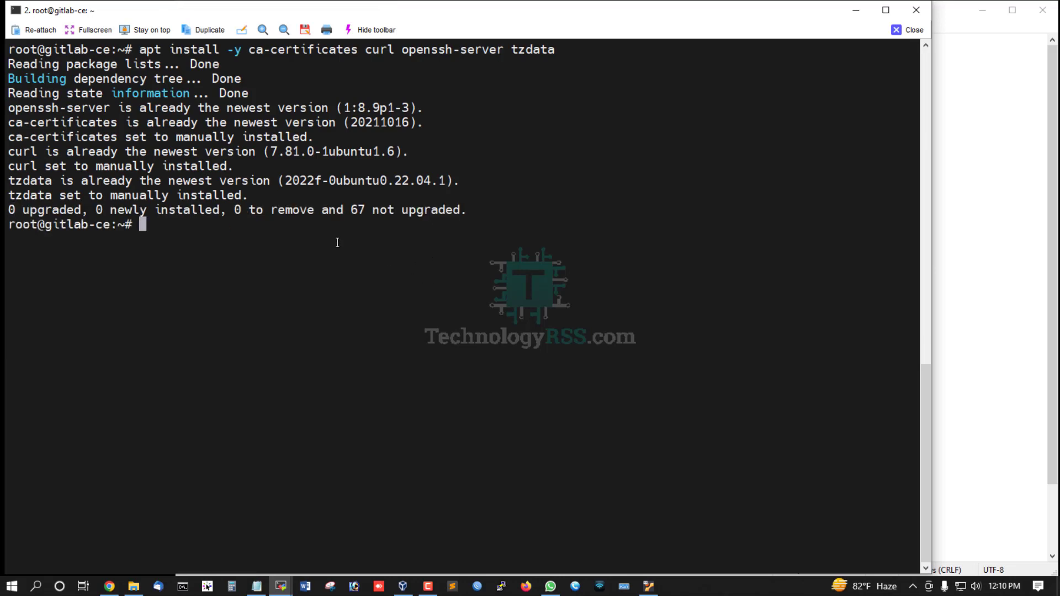
- Download GitLab's GPG signing key into the trusted keyring with the guide's curl command
left_click(966, 286)
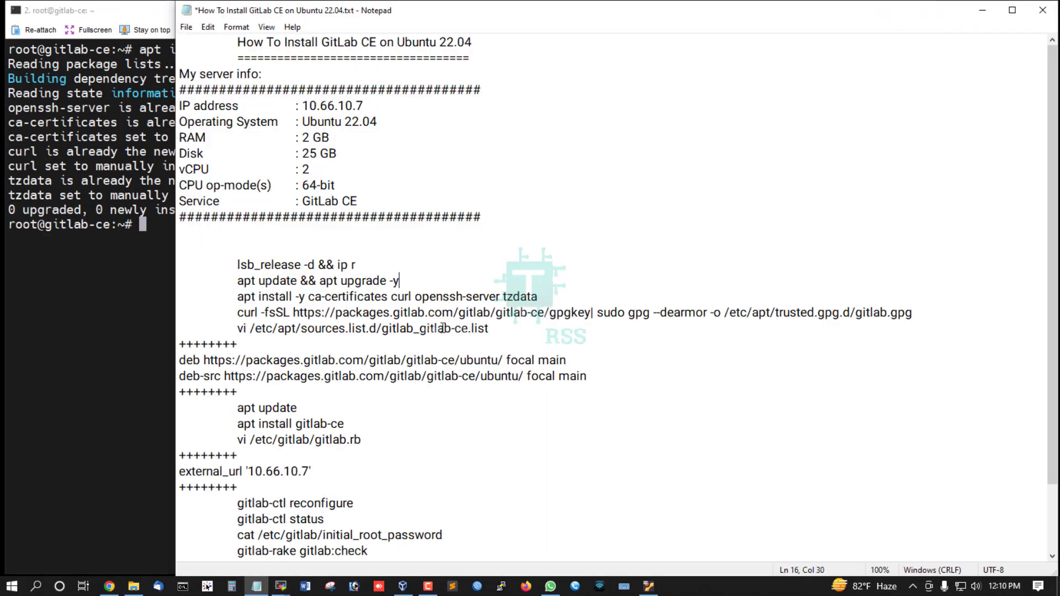
left_click_drag(237, 312, 927, 327)
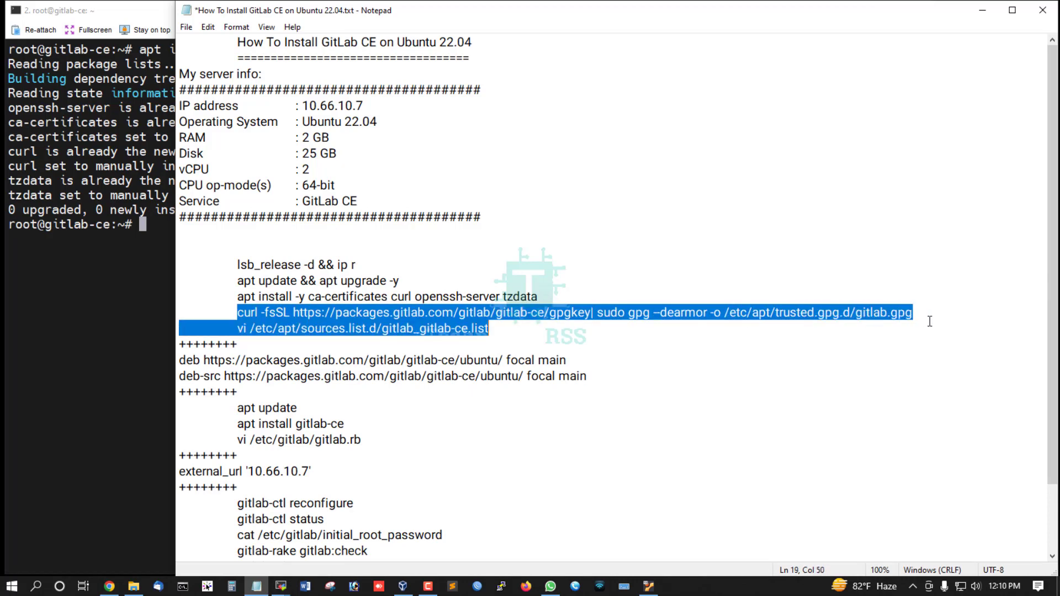
left_click(317, 299)
left_click_drag(237, 313, 919, 312)
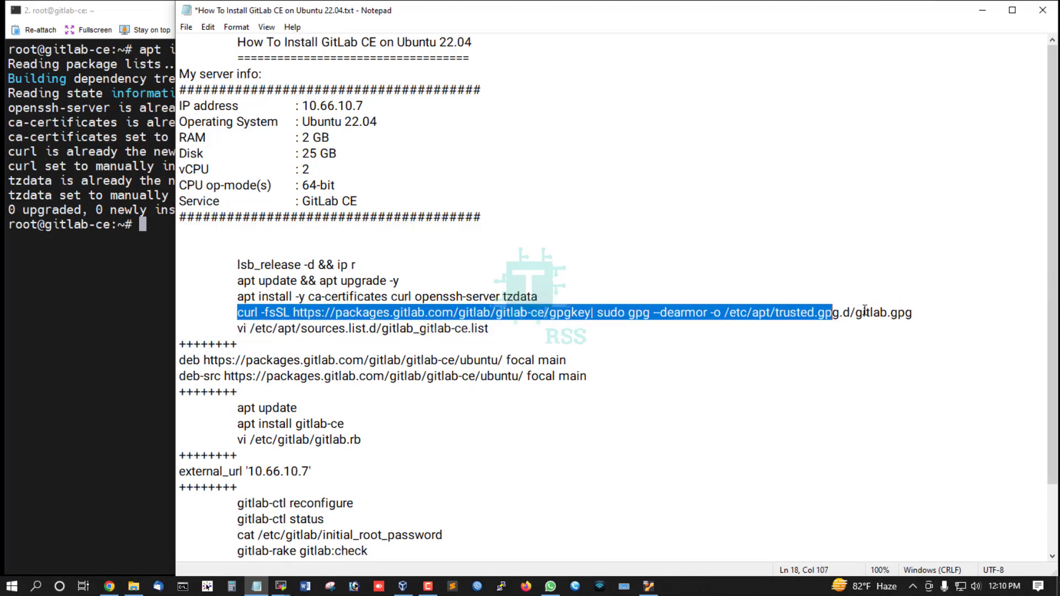
key("ctrl+c")
left_click(83, 281)
right_click(218, 267)
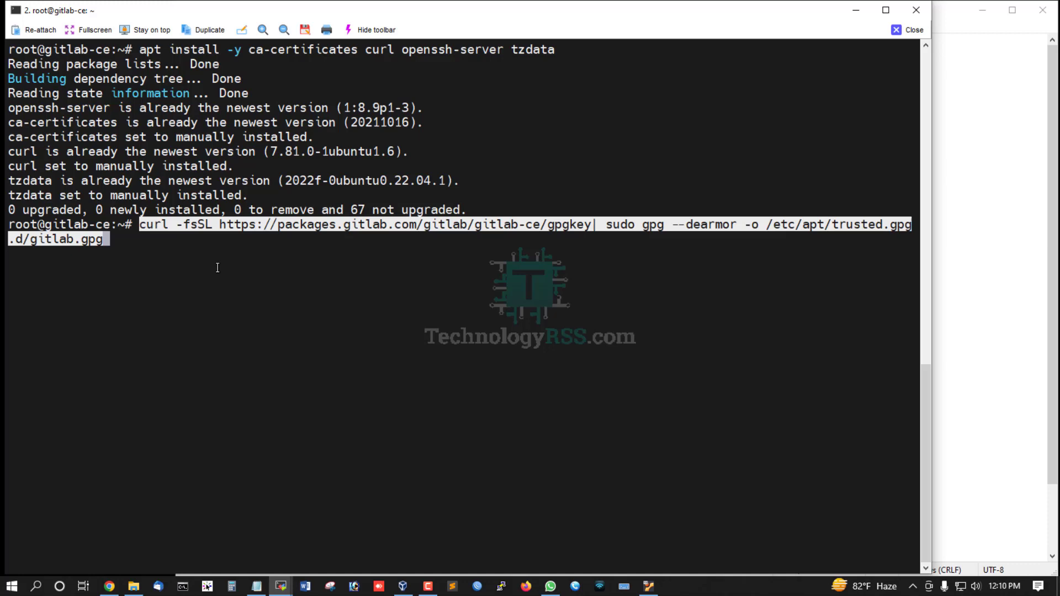
key("ctrl+l")
key("Return")
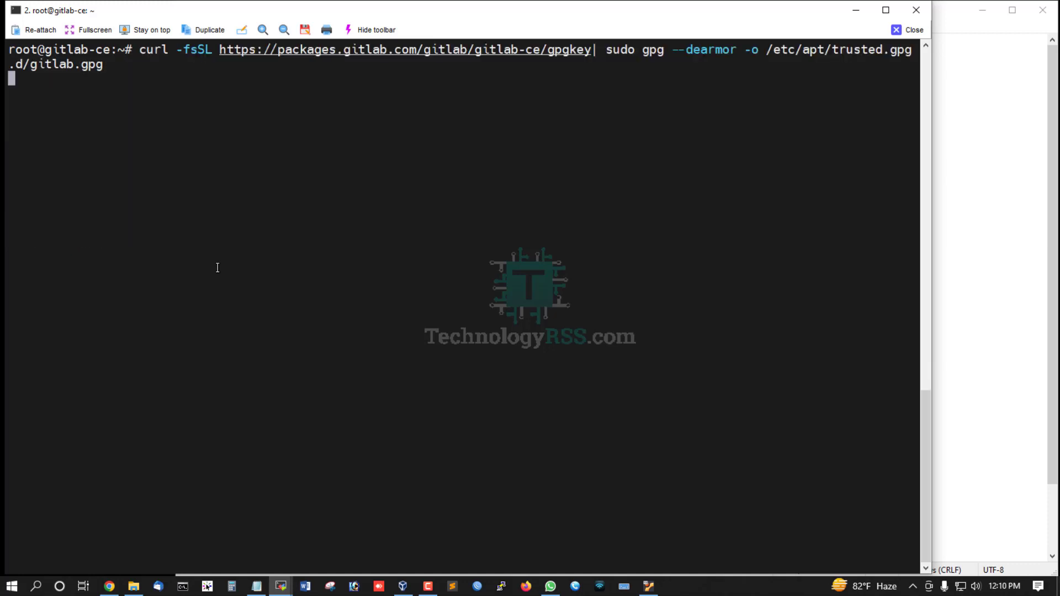
left_click(972, 175)
left_click_drag(238, 329, 490, 331)
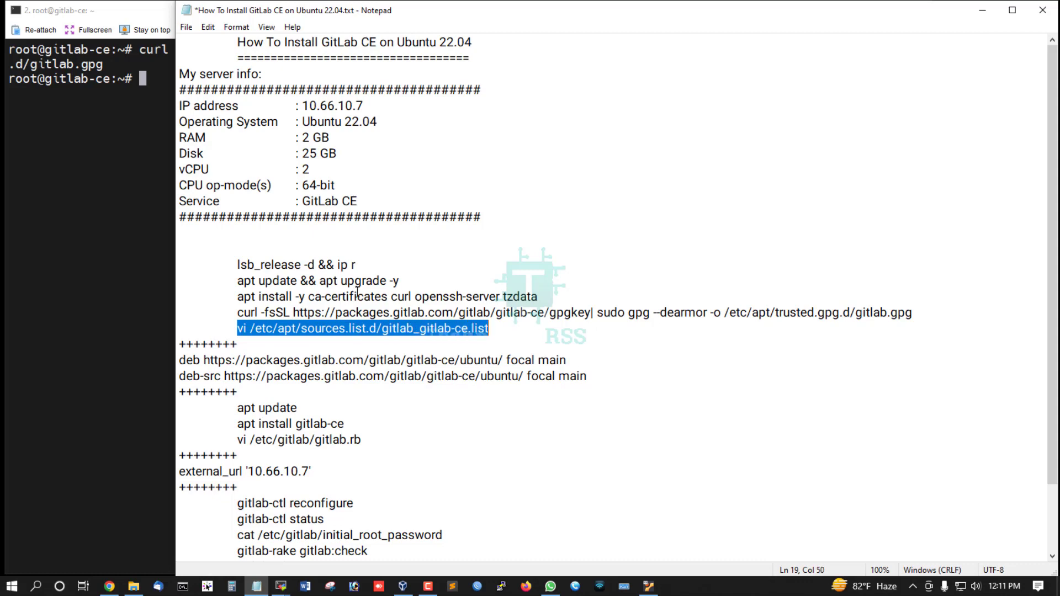
- Open /etc/apt/sources.list.d/gitlab_gitlab-ce.list in vi
key("ctrl+c")
left_click(83, 282)
right_click(307, 232)
key("Return")
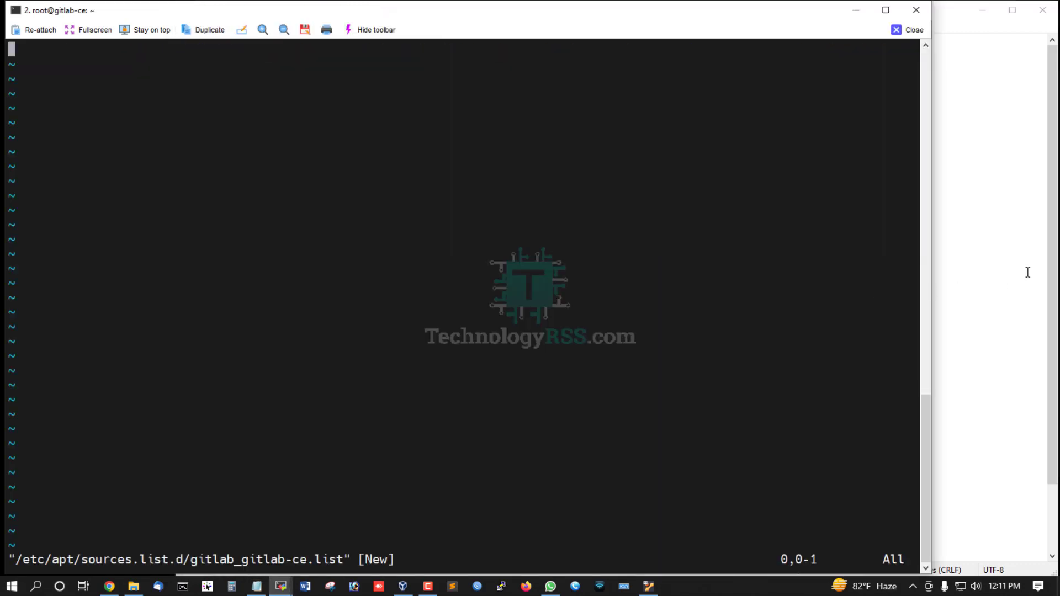
- Insert the deb and deb-src focal main lines into the file and save with :wq
left_click(972, 288)
left_click_drag(588, 378, 178, 359)
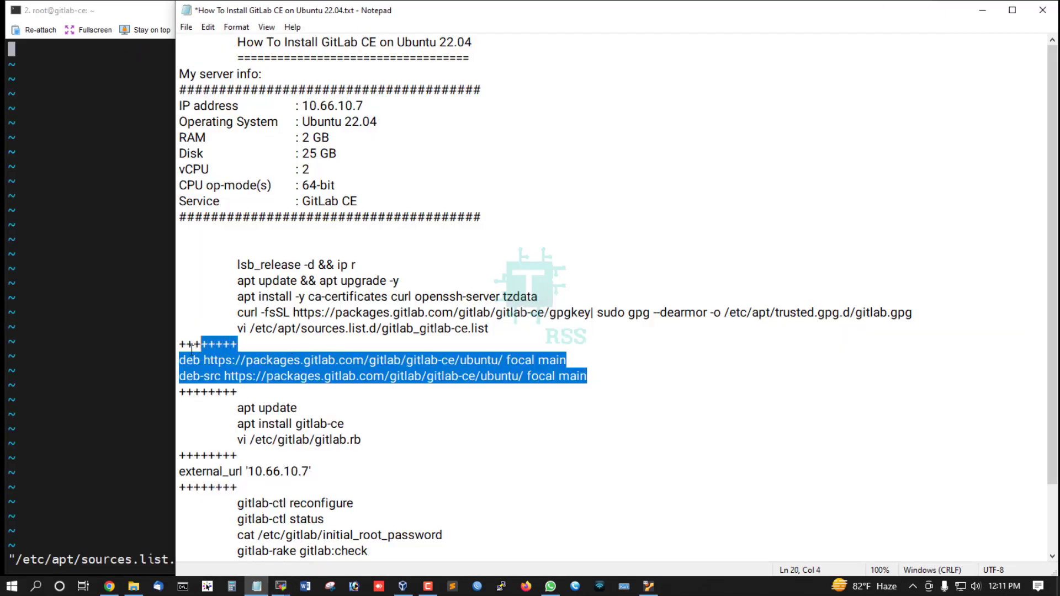
key("ctrl+c")
left_click(117, 216)
key("i")
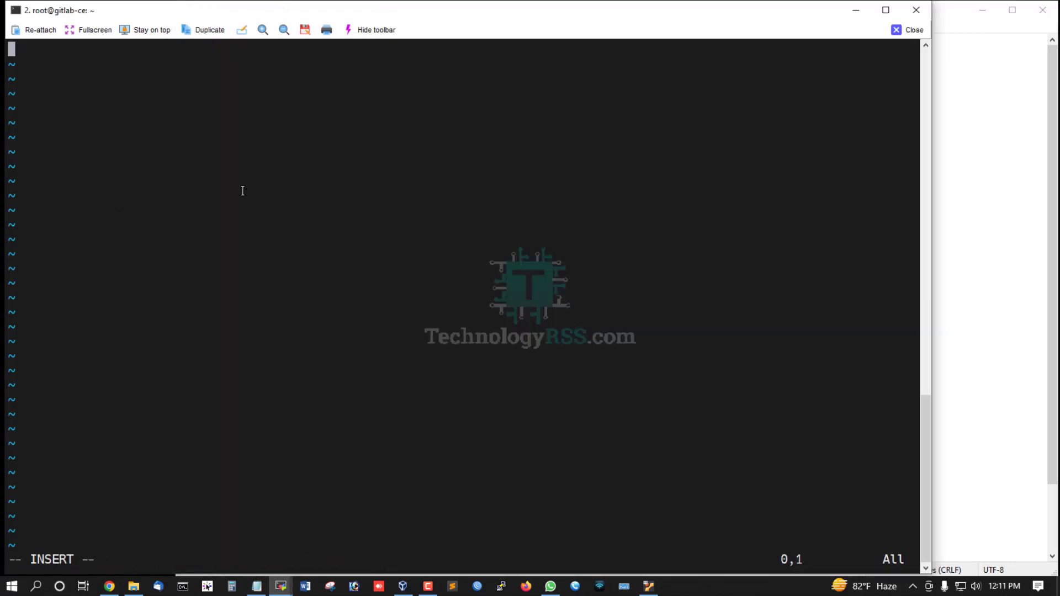
right_click(246, 199)
key("Escape")
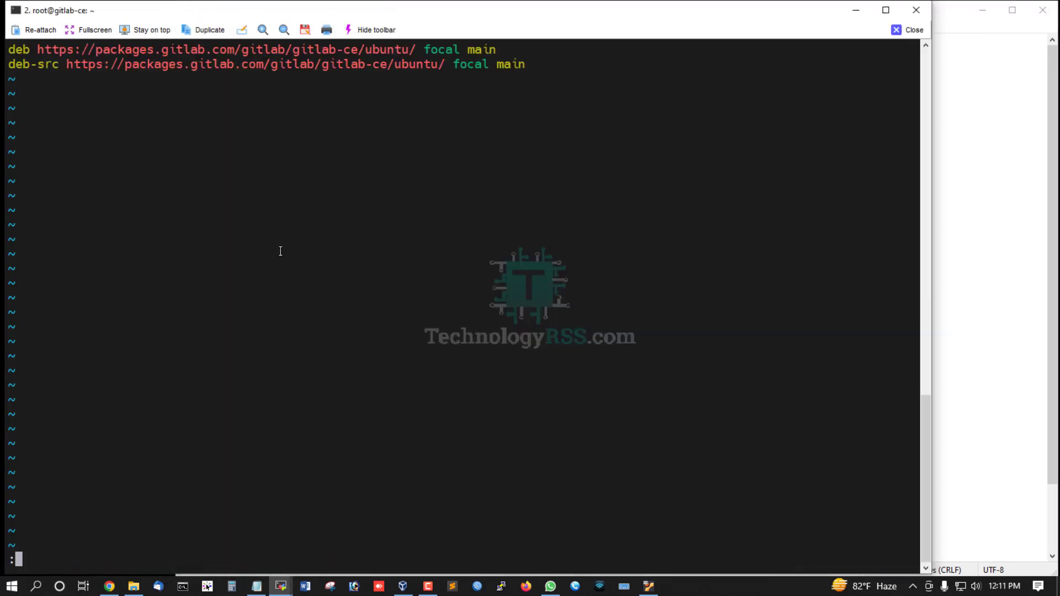
type(":wq")
key("Return")
left_click(961, 225)
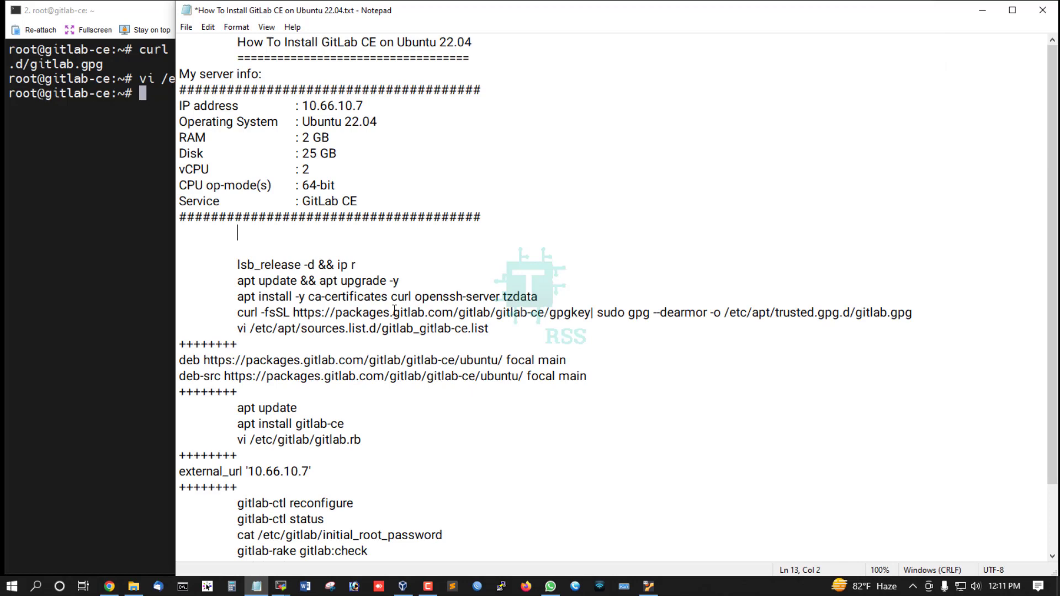
scroll(246, 383, "down", 3)
- Refresh the server's package lists with apt update
left_click_drag(238, 327, 299, 330)
key("ctrl+c")
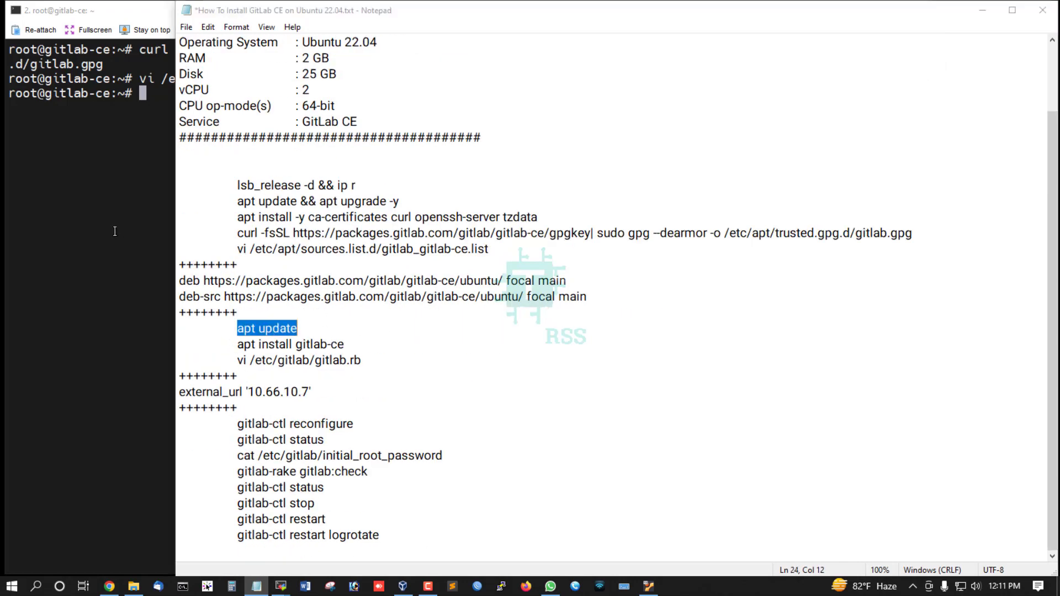
left_click(83, 249)
right_click(316, 259)
key("Return")
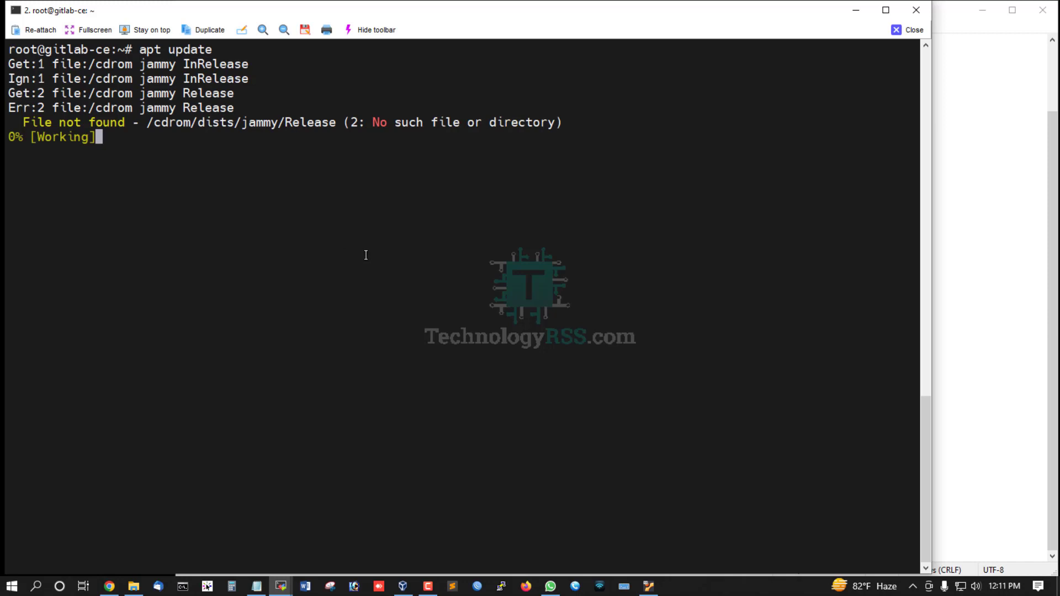
- Start the GitLab install with apt install gitlab-ce
left_click(992, 245)
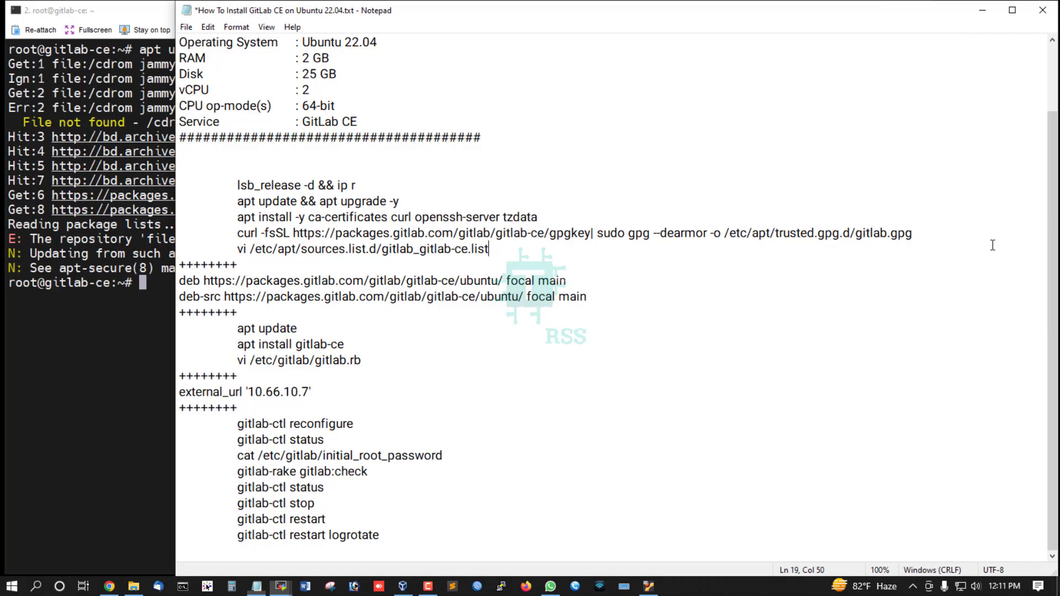
left_click_drag(238, 346, 395, 351)
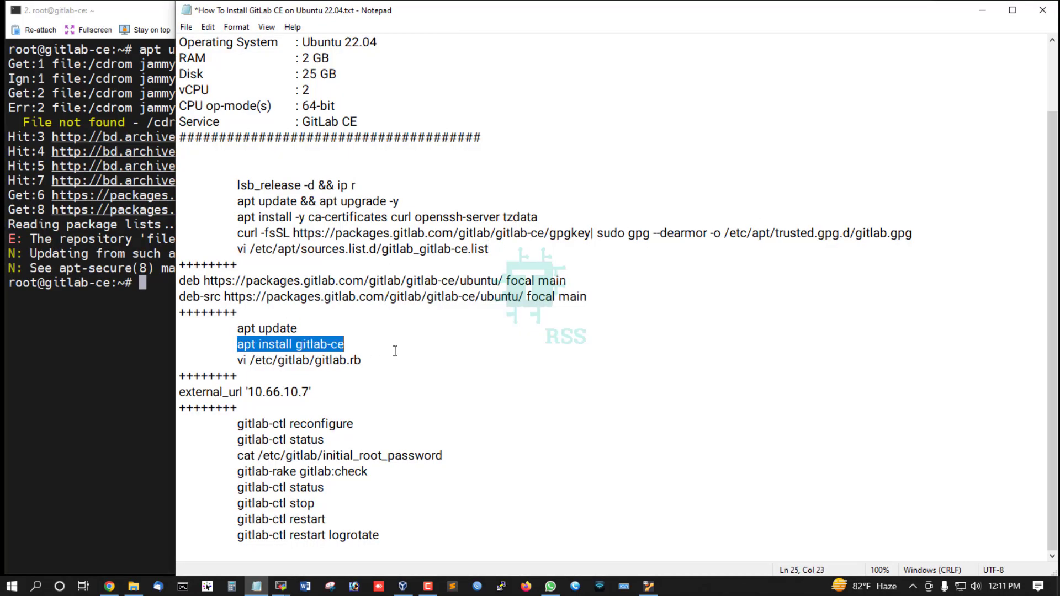
left_click(150, 326)
right_click(191, 313)
key("Return")
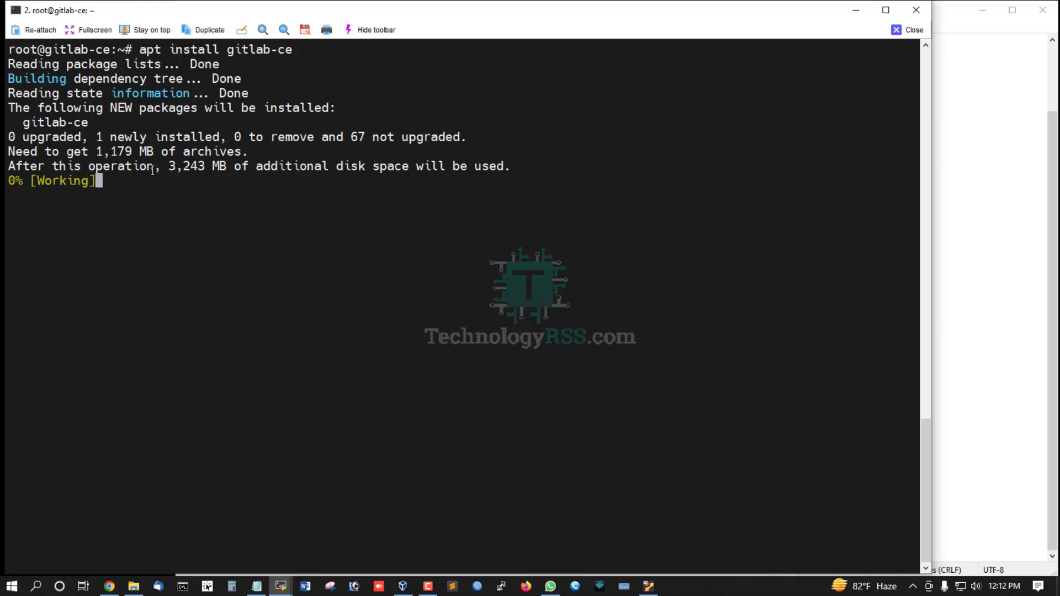
- Check the download size, disk space and remaining time while gitlab-ce 15.6.1 downloads
left_click_drag(55, 151, 201, 151)
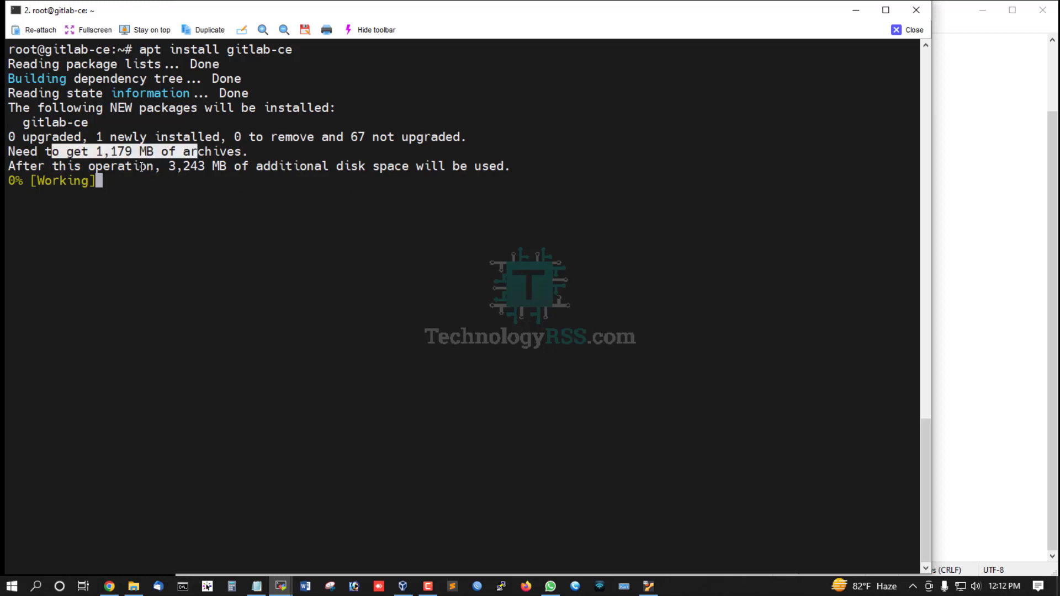
left_click_drag(96, 166, 223, 165)
left_click(176, 173)
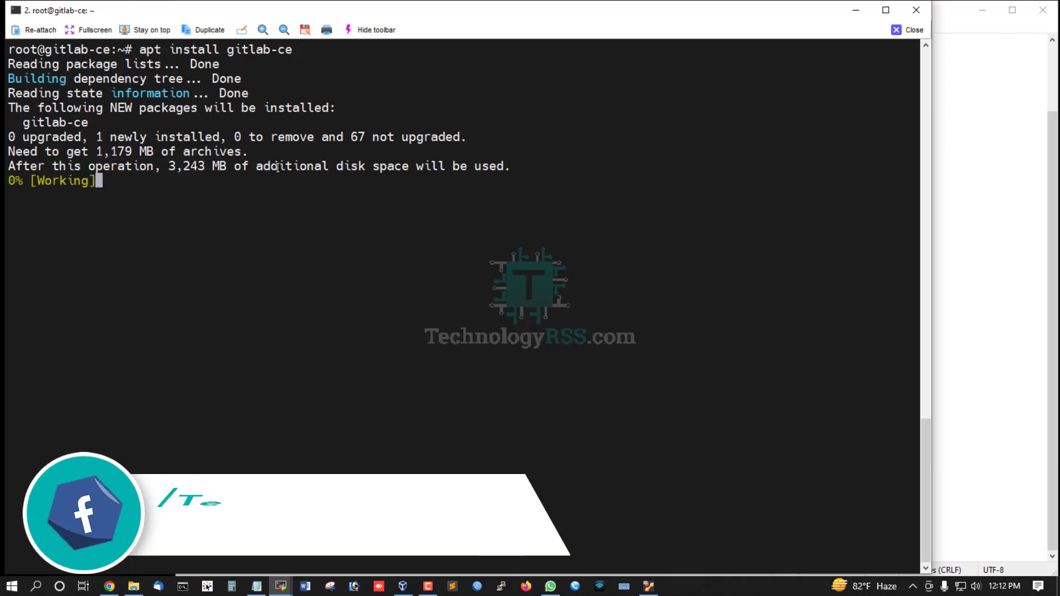
left_click_drag(292, 165, 510, 165)
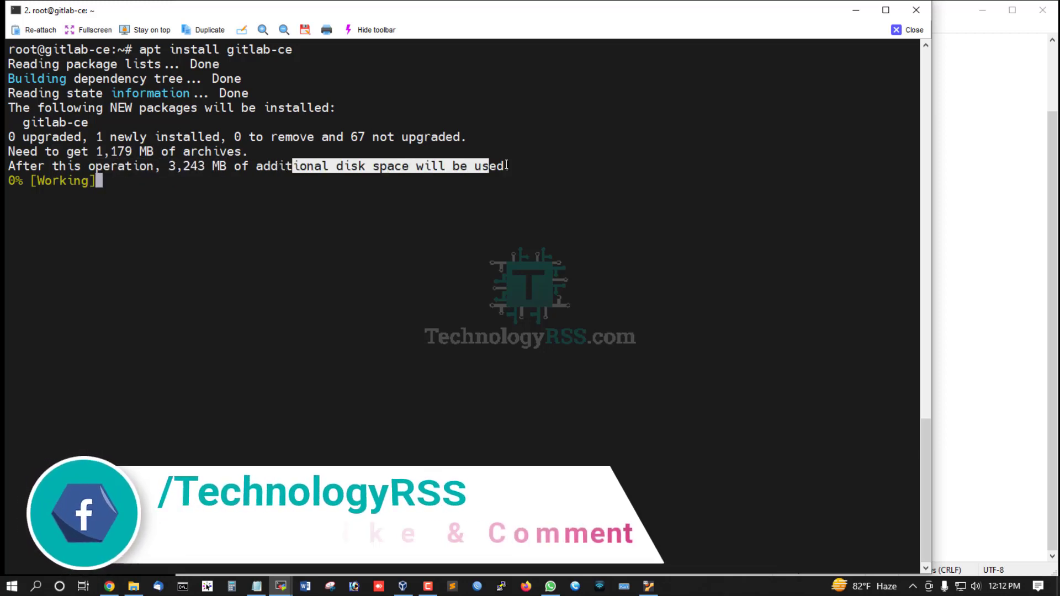
left_click(97, 151)
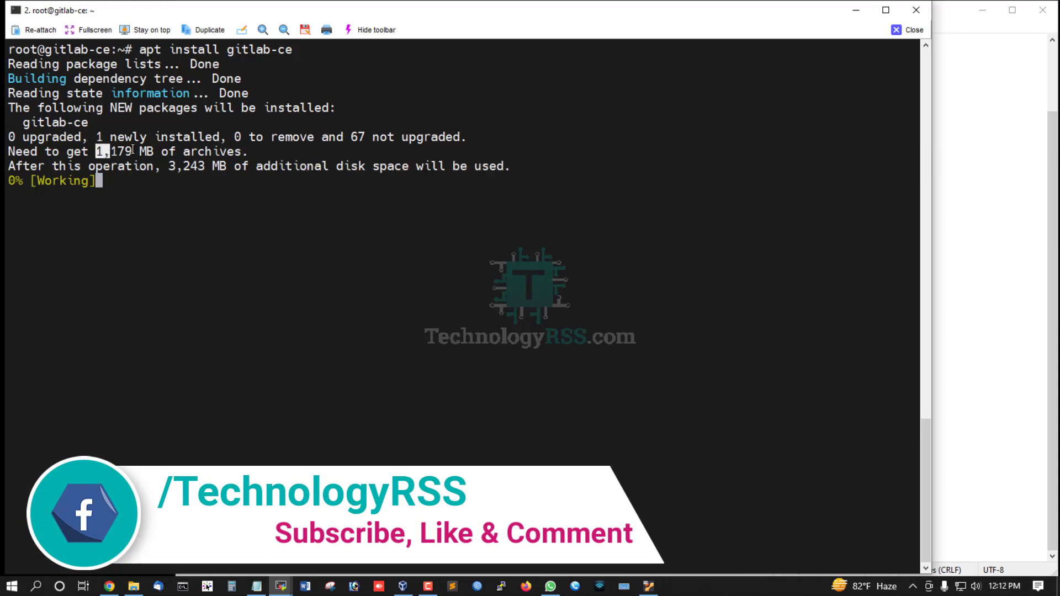
left_click_drag(147, 151, 241, 152)
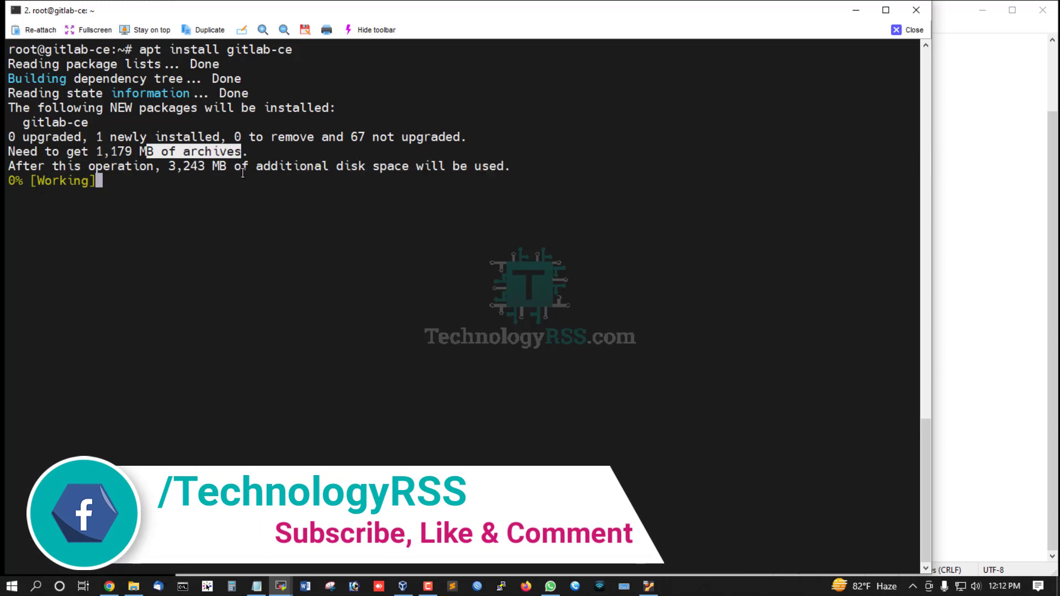
left_click(244, 172)
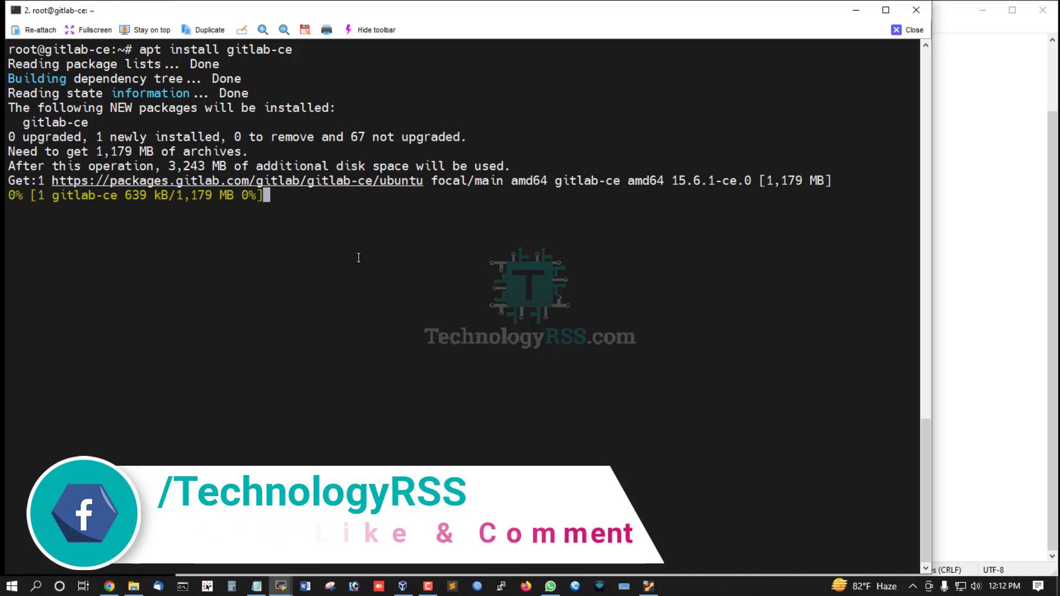
left_click_drag(193, 195, 249, 194)
left_click(245, 218)
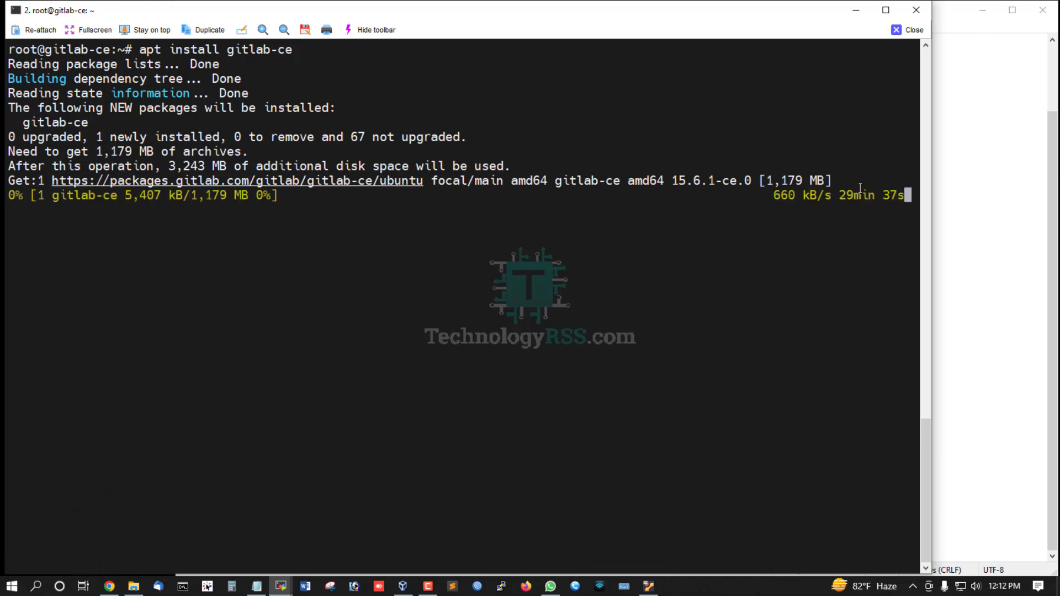
double_click(853, 195)
left_click(866, 205)
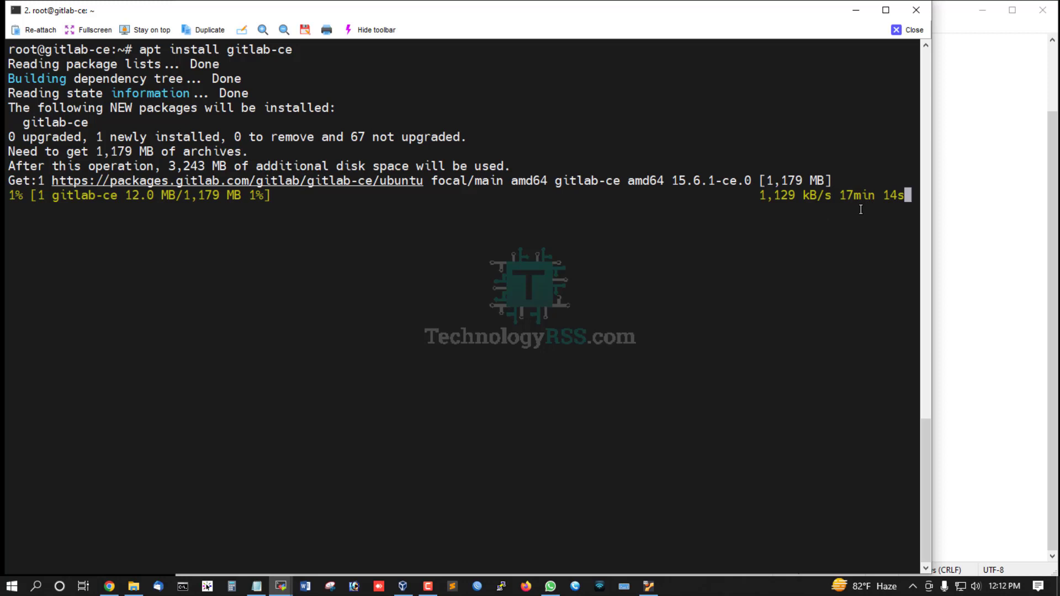
double_click(839, 195)
left_click(772, 243)
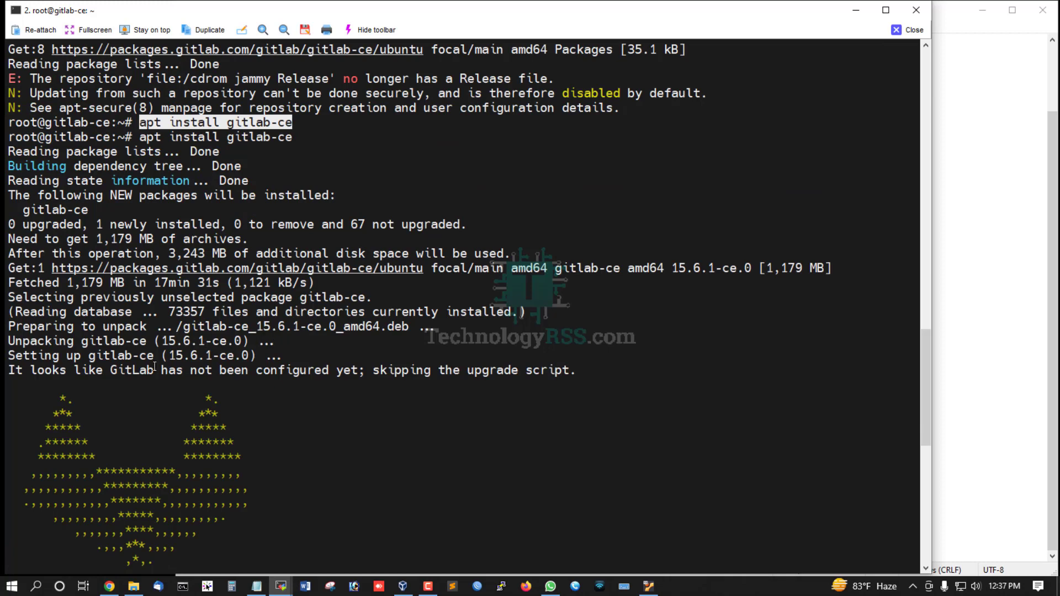
- Review the GitLab not-configured notice, skipped upgrade note and thank-you message
left_click_drag(155, 370, 400, 371)
left_click(549, 368)
left_click_drag(574, 371, 424, 371)
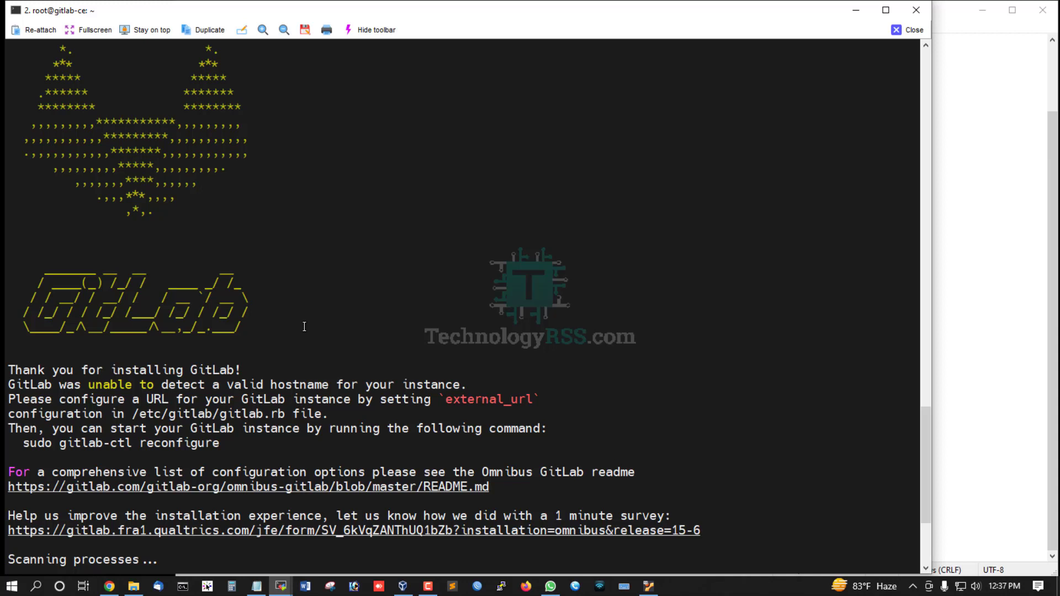
left_click_drag(33, 371, 240, 371)
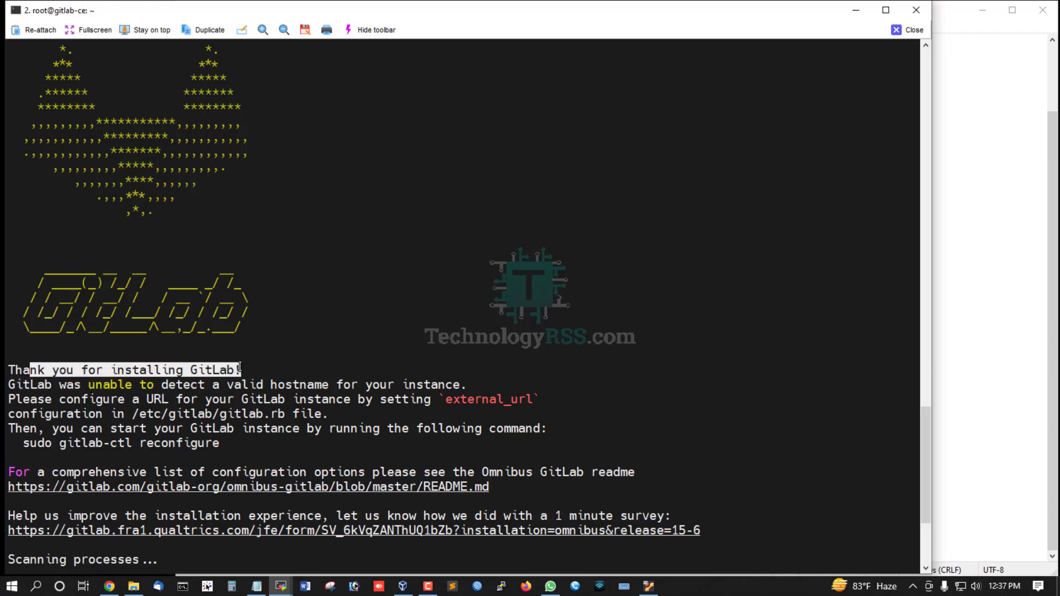
left_click(362, 360)
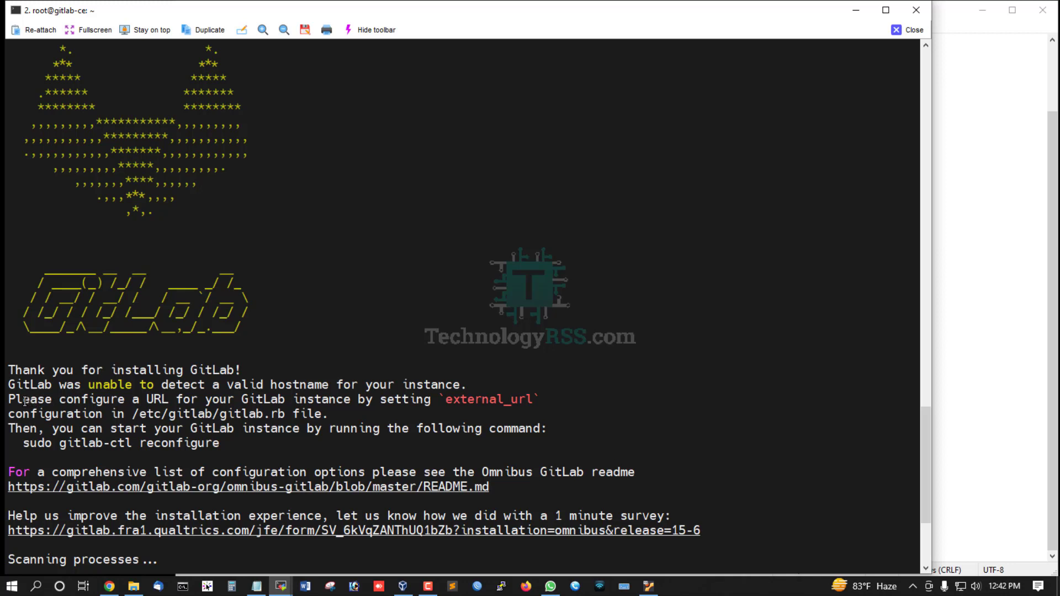
- Review the instructions to set external_url in /etc/gitlab/gitlab.rb and run gitlab-ctl reconfigure
left_click_drag(23, 400, 439, 399)
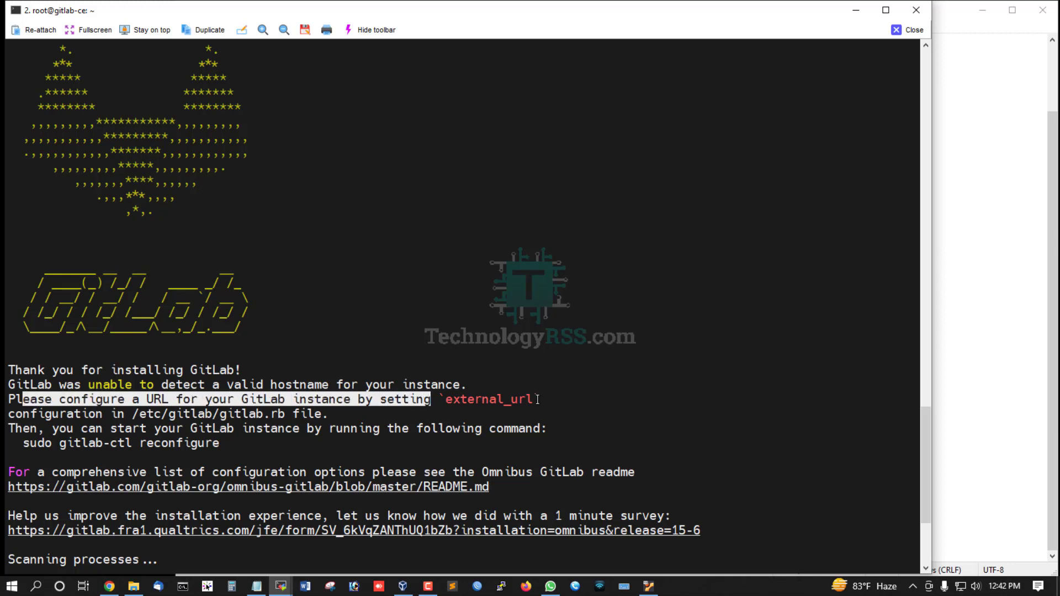
double_click(515, 400)
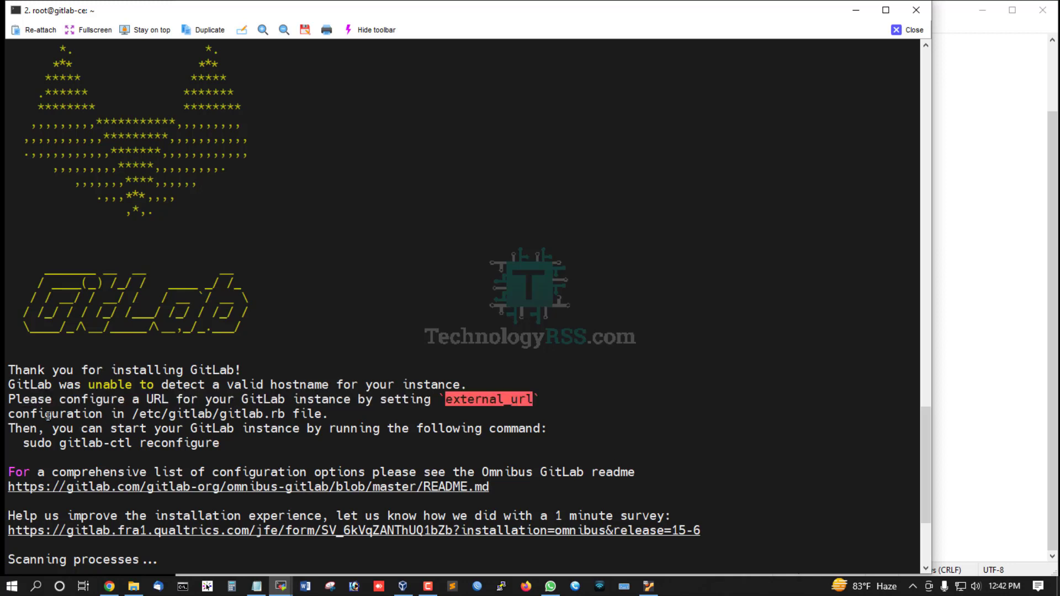
left_click_drag(48, 414, 108, 414)
left_click_drag(284, 414, 139, 414)
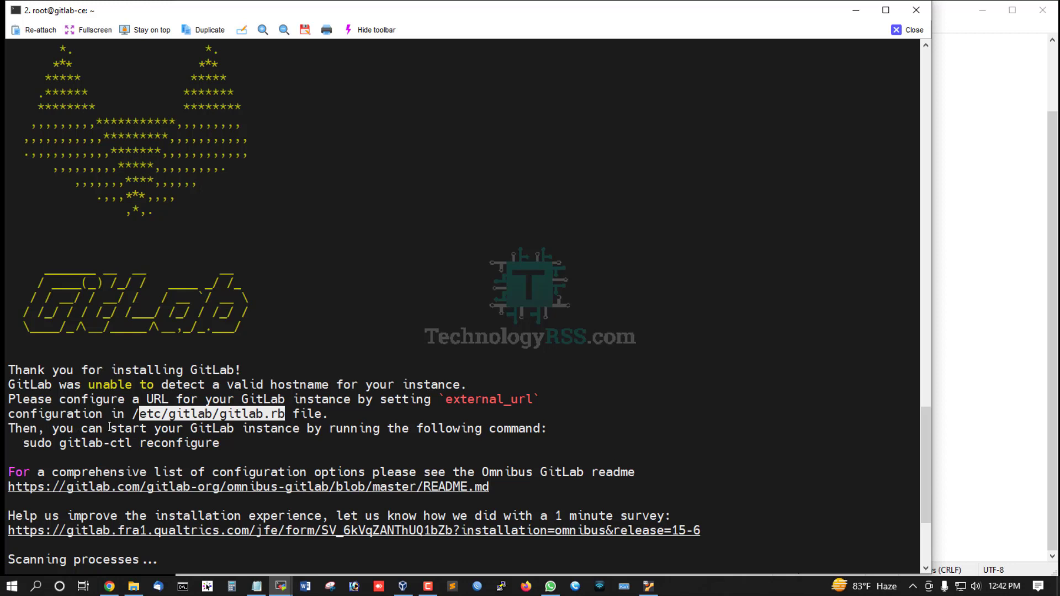
left_click_drag(108, 428, 327, 428)
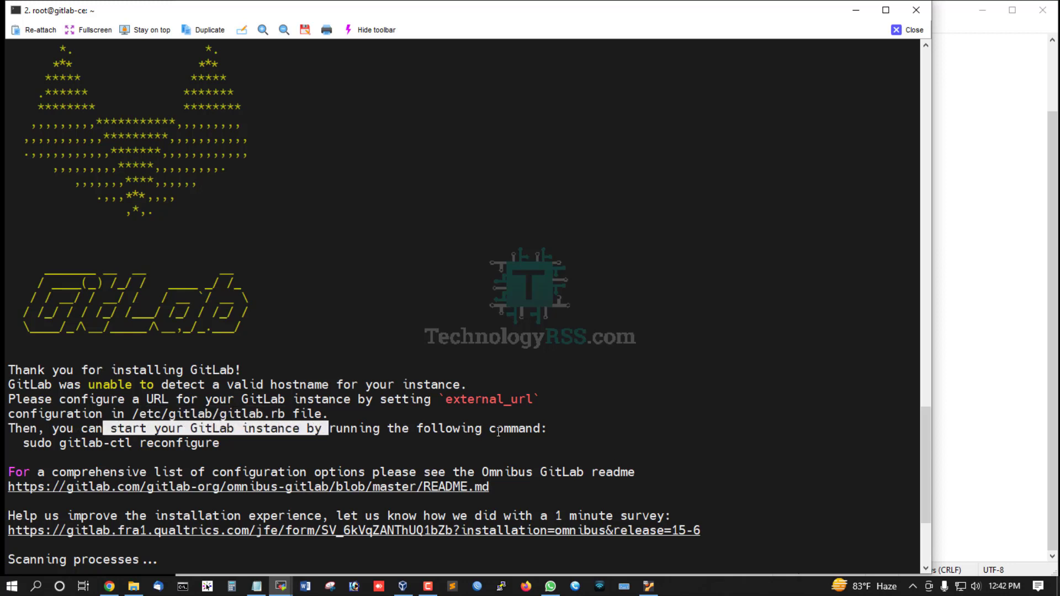
left_click_drag(29, 443, 219, 443)
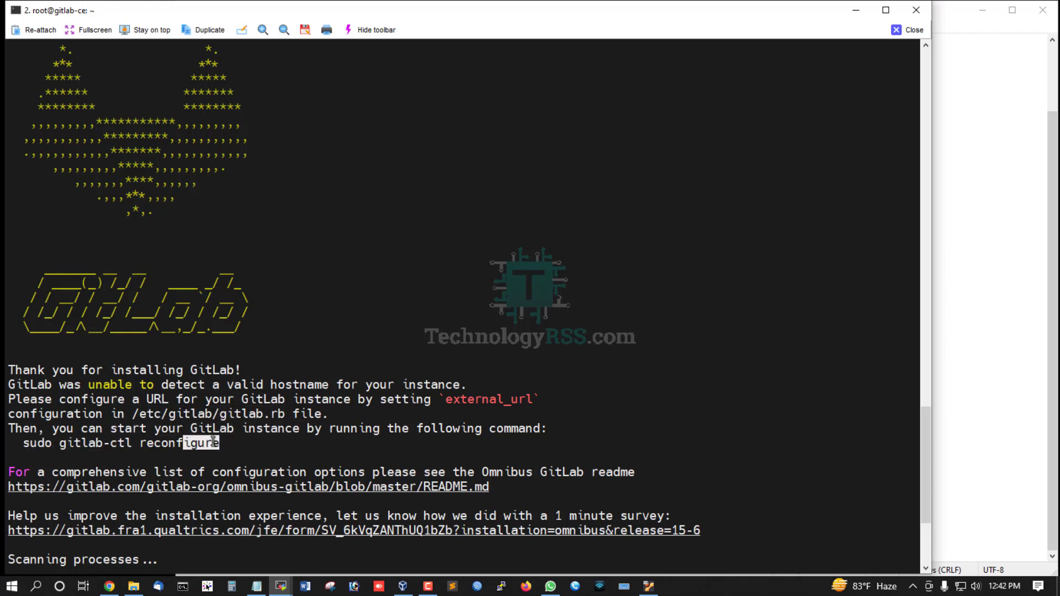
left_click(992, 351)
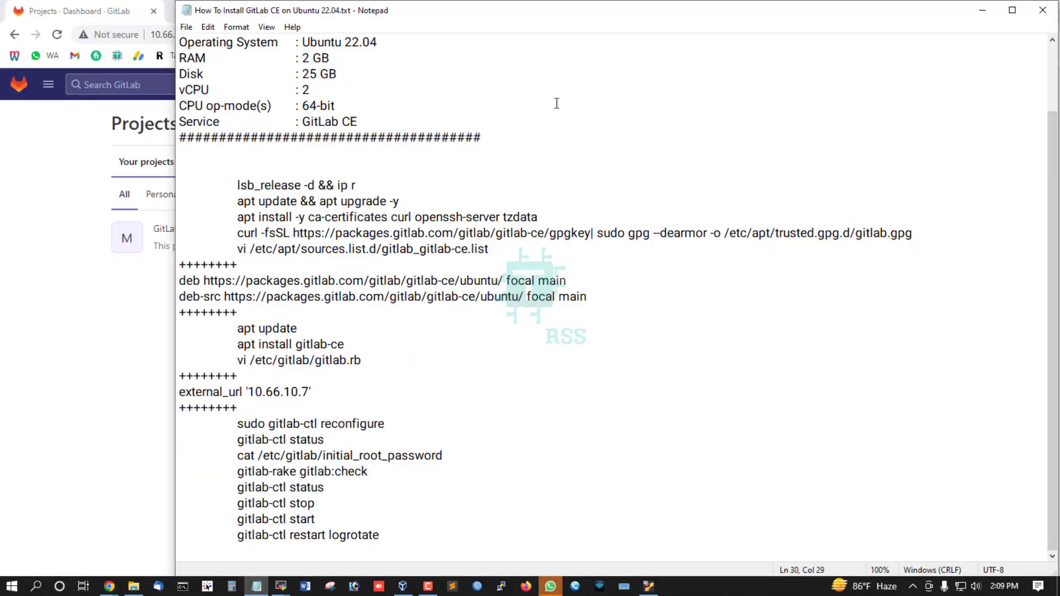
left_click_drag(238, 359, 361, 359)
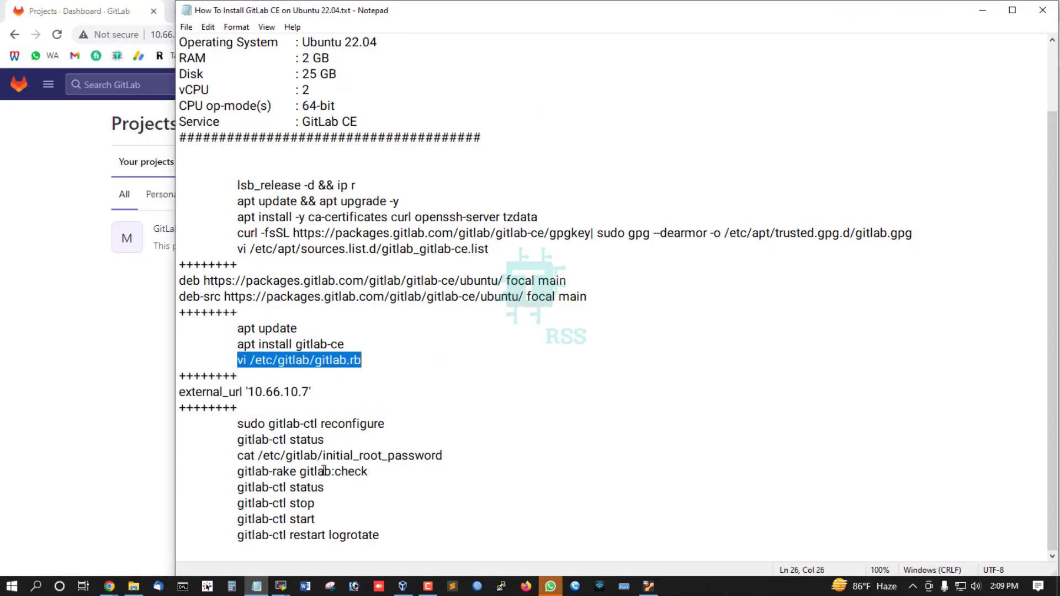
key("ctrl+c")
left_click(357, 542)
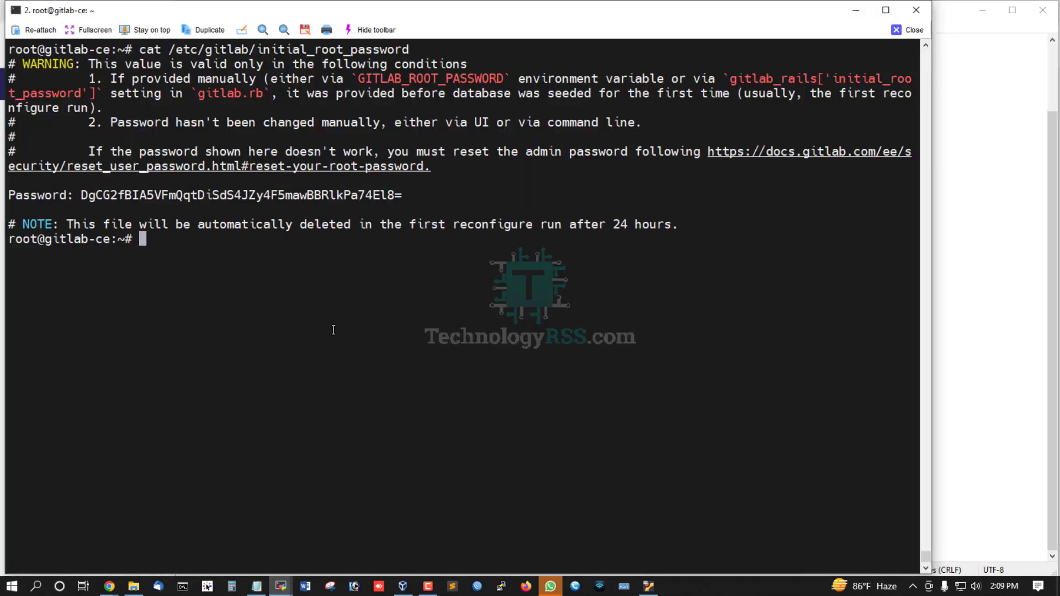
right_click(279, 280)
key("Return")
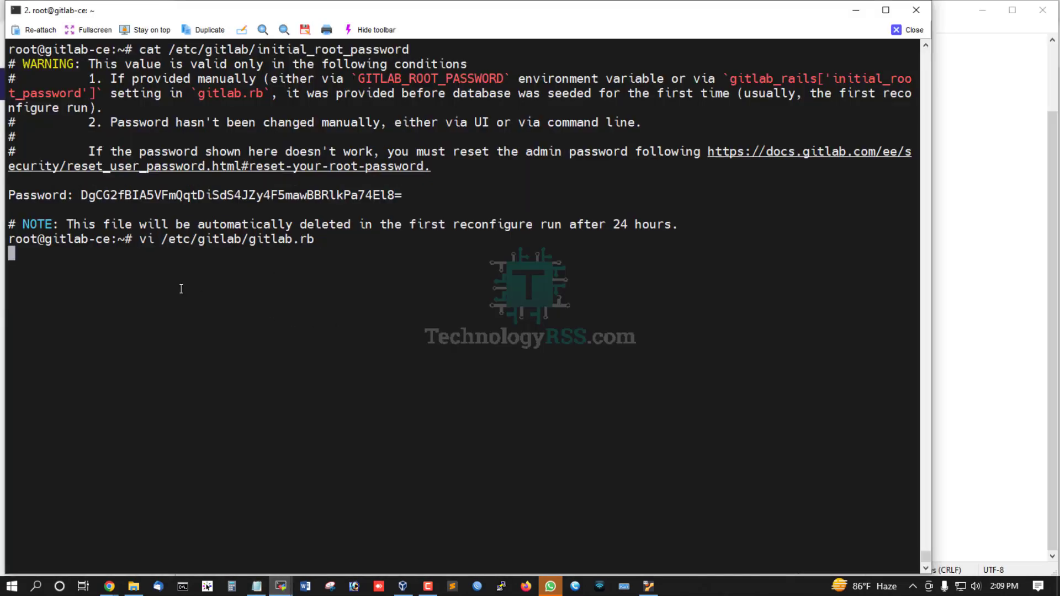
left_click_drag(133, 472, 240, 472)
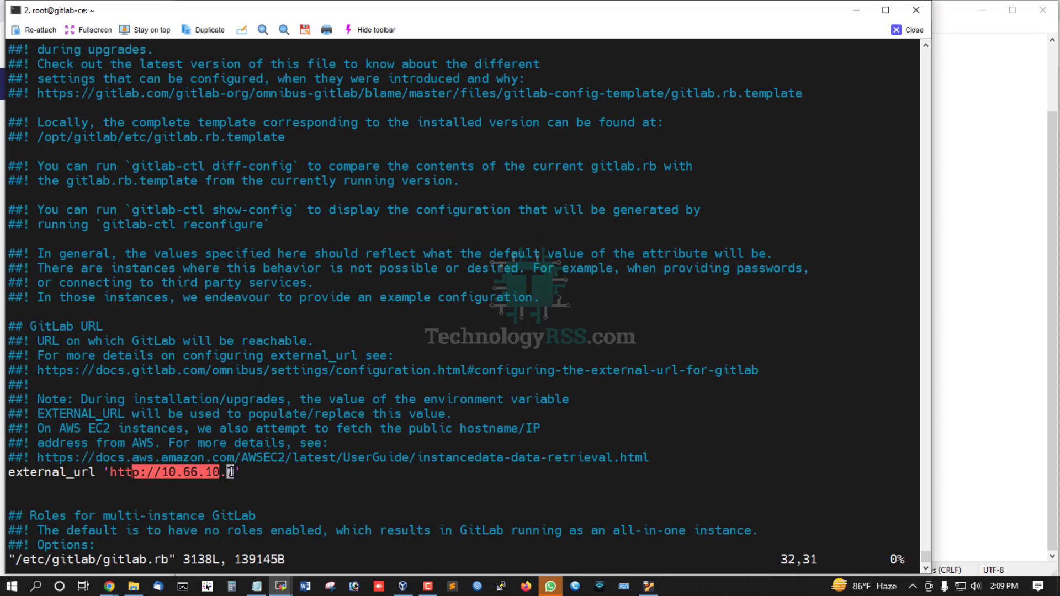
left_click(132, 464)
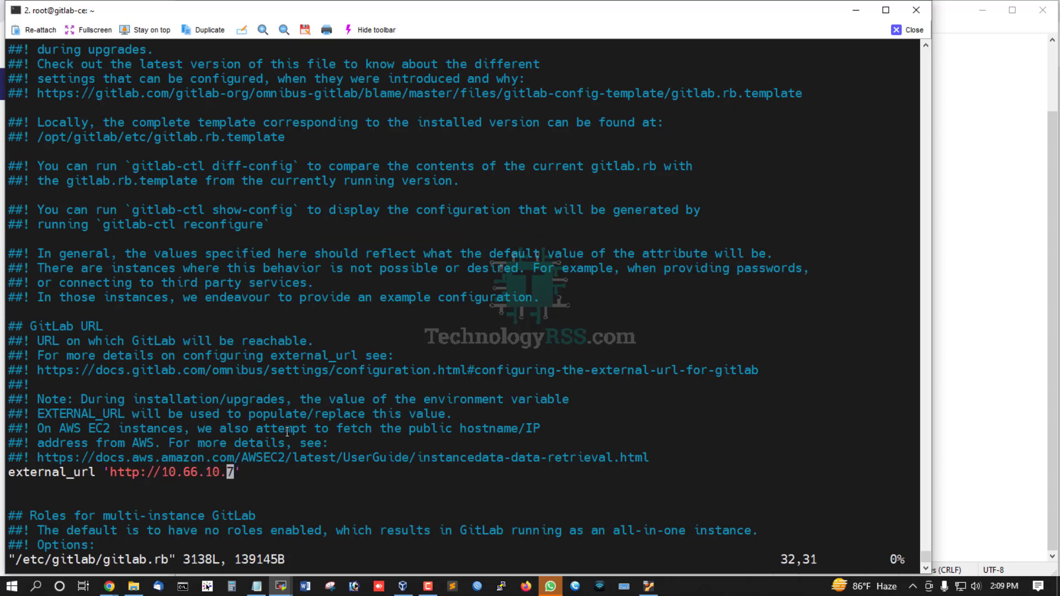
type(":q!")
key("Return")
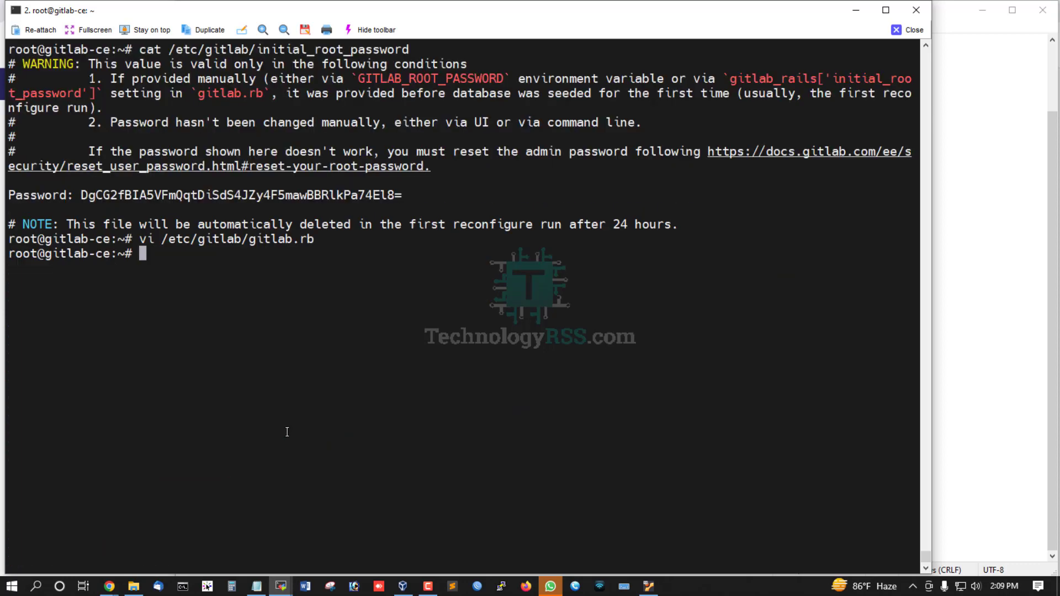
key("alt+Tab")
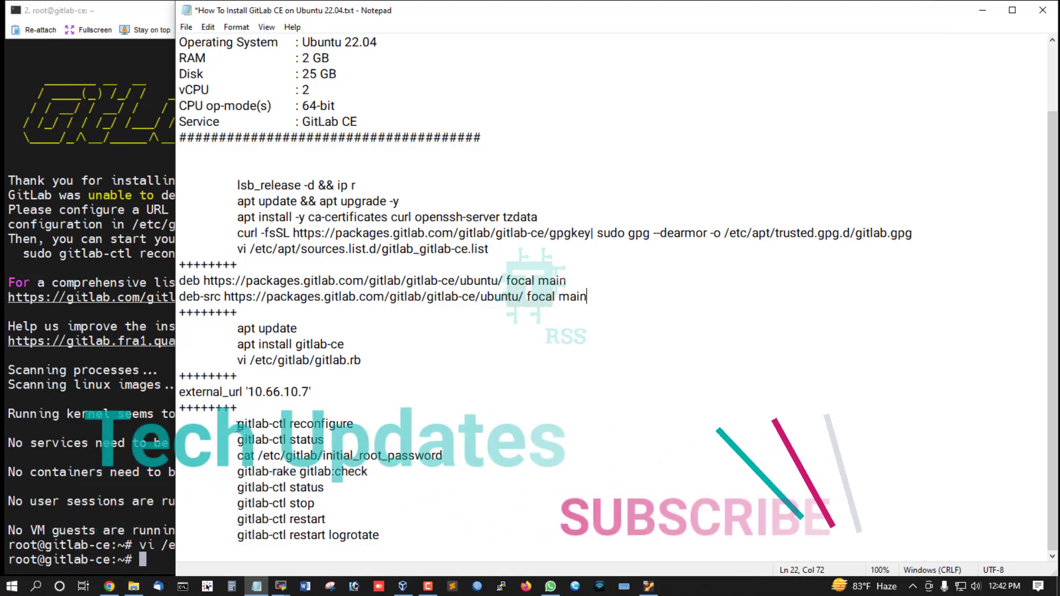
- Locate gitlab-ctl reconfigure in the notes and paste sudo gitlab-ctl reconfigure at the prompt
left_click_drag(238, 425, 354, 423)
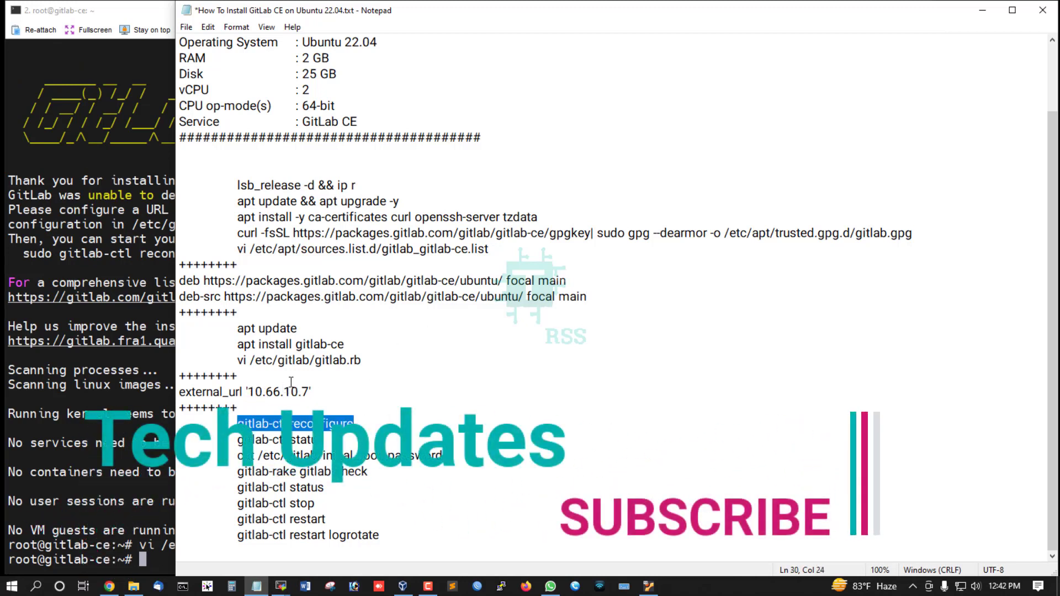
left_click_drag(237, 360, 362, 360)
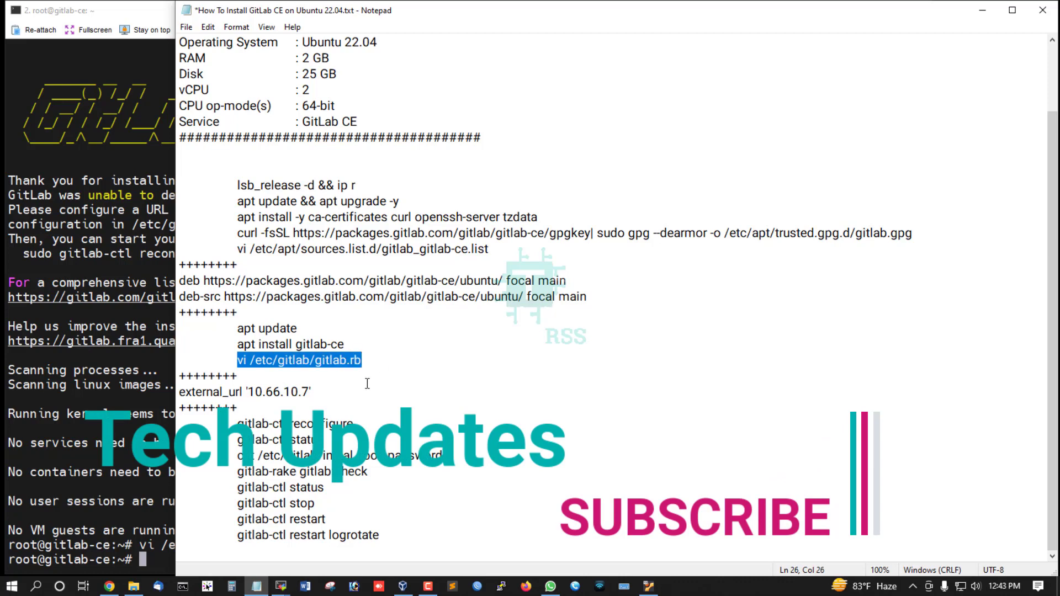
left_click_drag(238, 424, 355, 424)
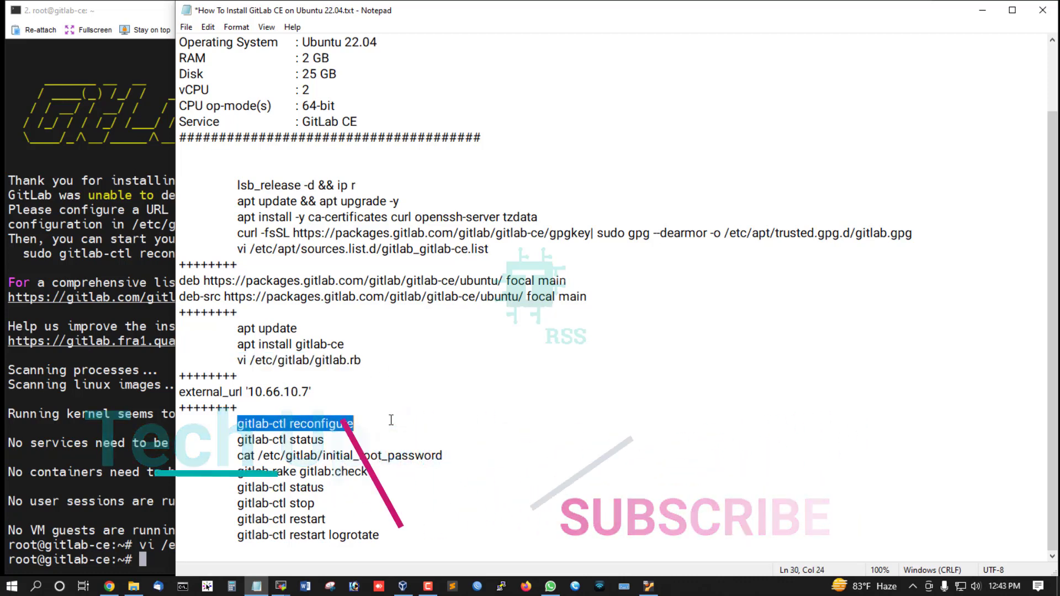
left_click(122, 392)
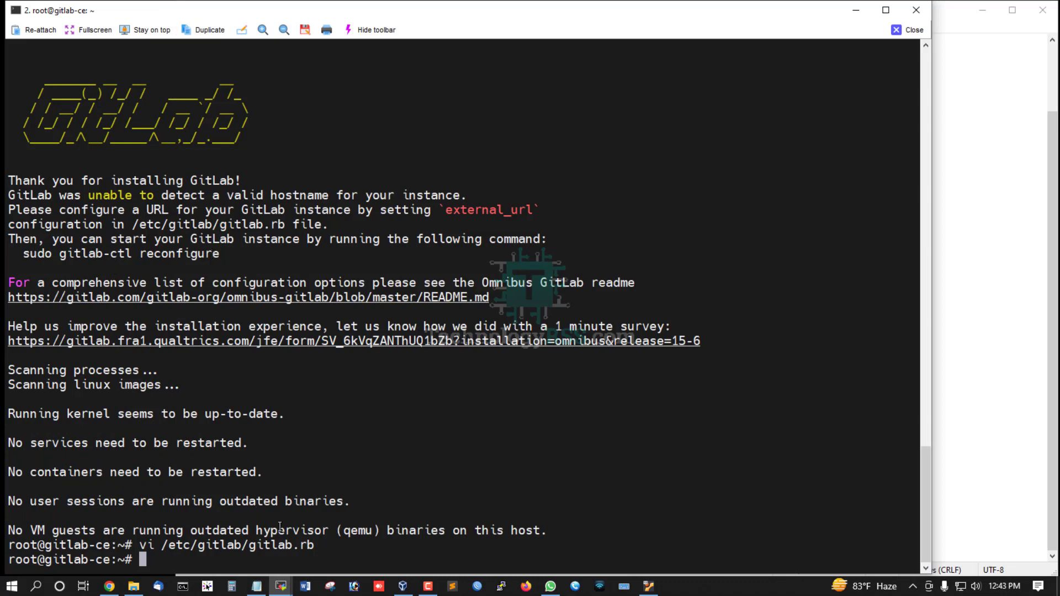
left_click_drag(24, 252, 219, 256)
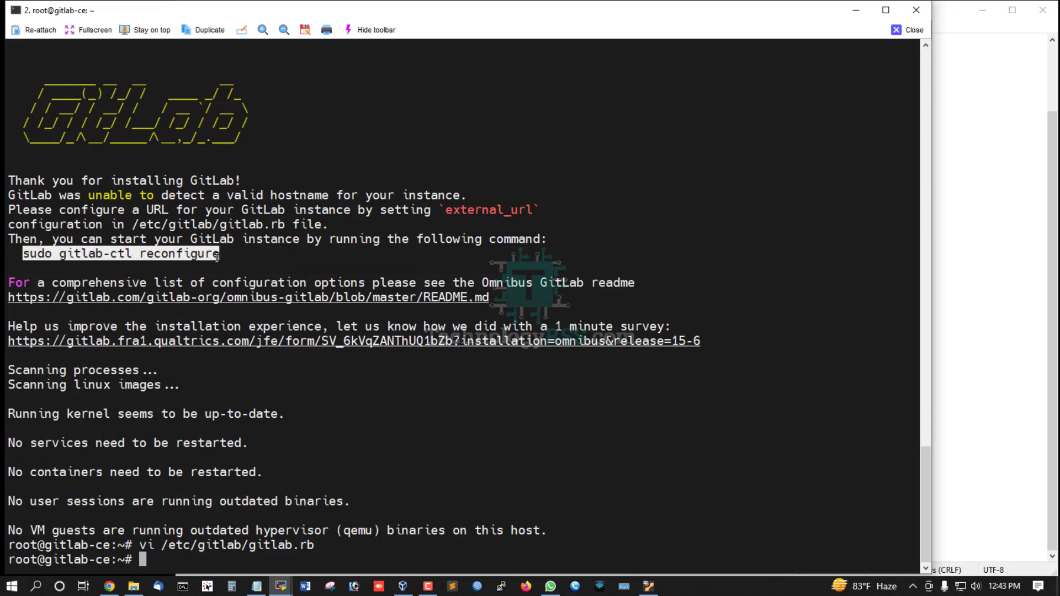
right_click(284, 354)
key("ctrl+l")
- Run sudo gitlab-ctl reconfigure and change the notes line to include sudo
key("Return")
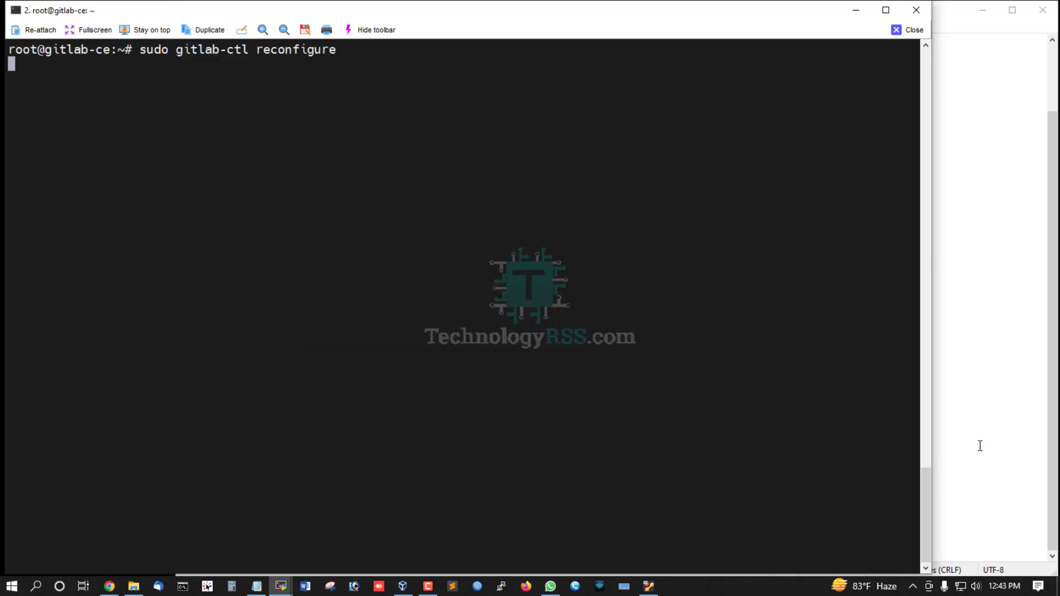
left_click(1003, 410)
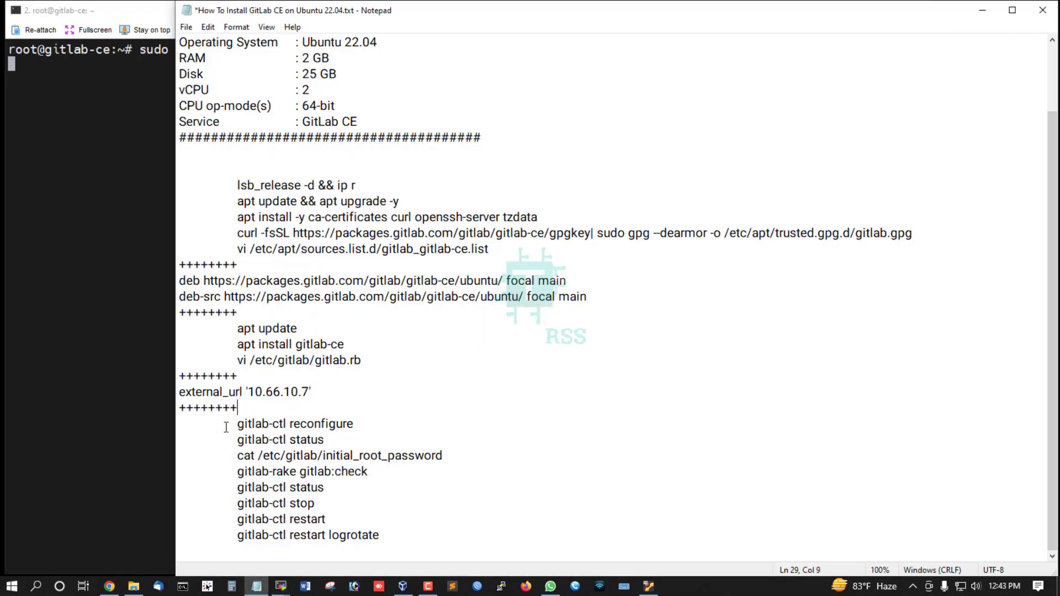
left_click_drag(237, 423, 357, 422)
key("ctrl+v")
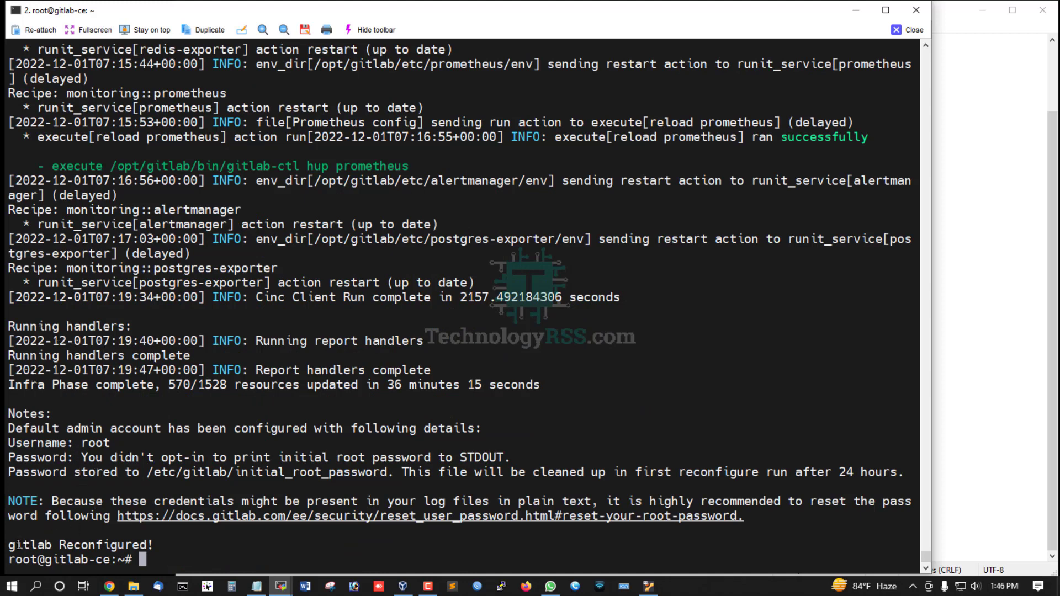
- Highlight the 'gitlab Reconfigured!' confirmation in the terminal, then clear the highlight
left_click_drag(10, 544, 153, 544)
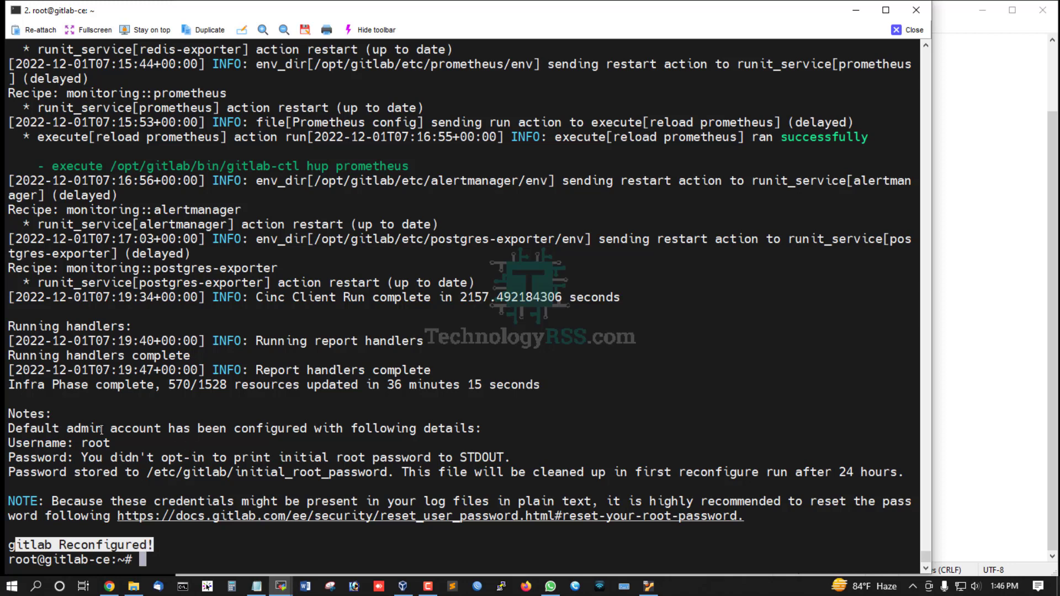
left_click(344, 421)
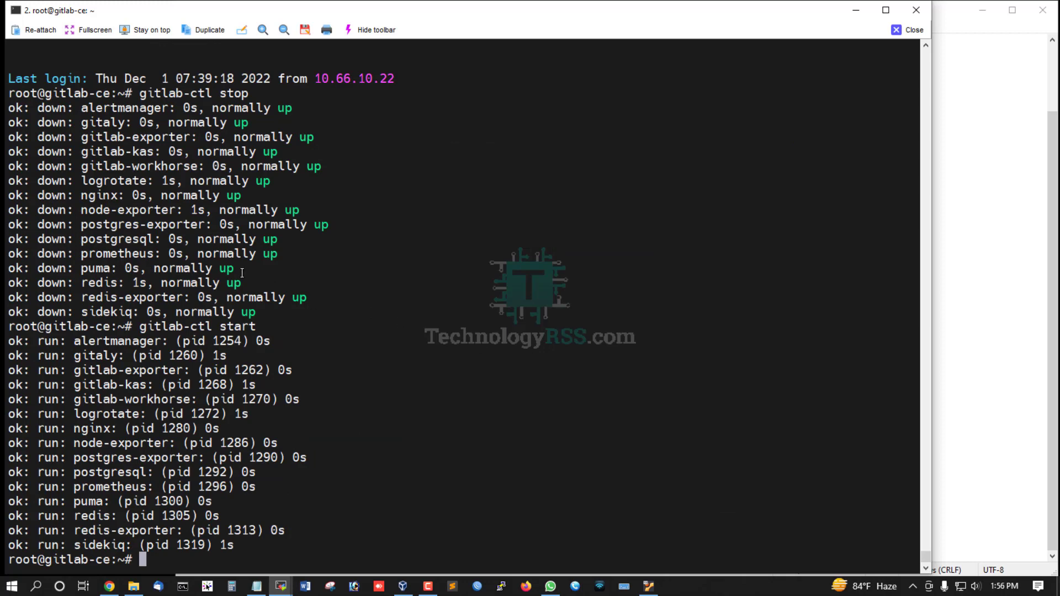
scroll(253, 272, "up", 3)
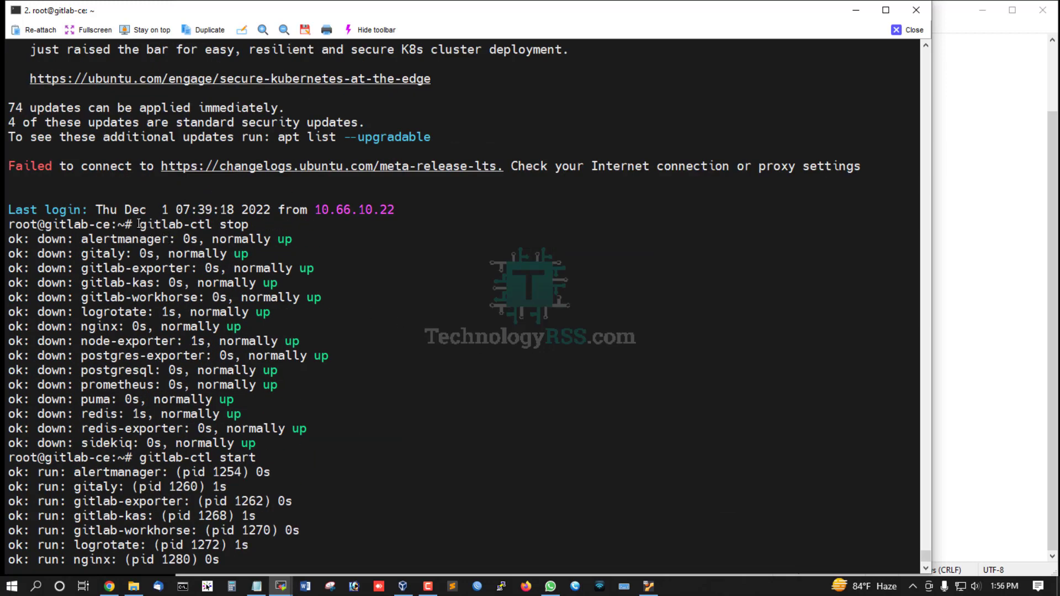
left_click_drag(137, 225, 247, 225)
left_click_drag(126, 253, 332, 437)
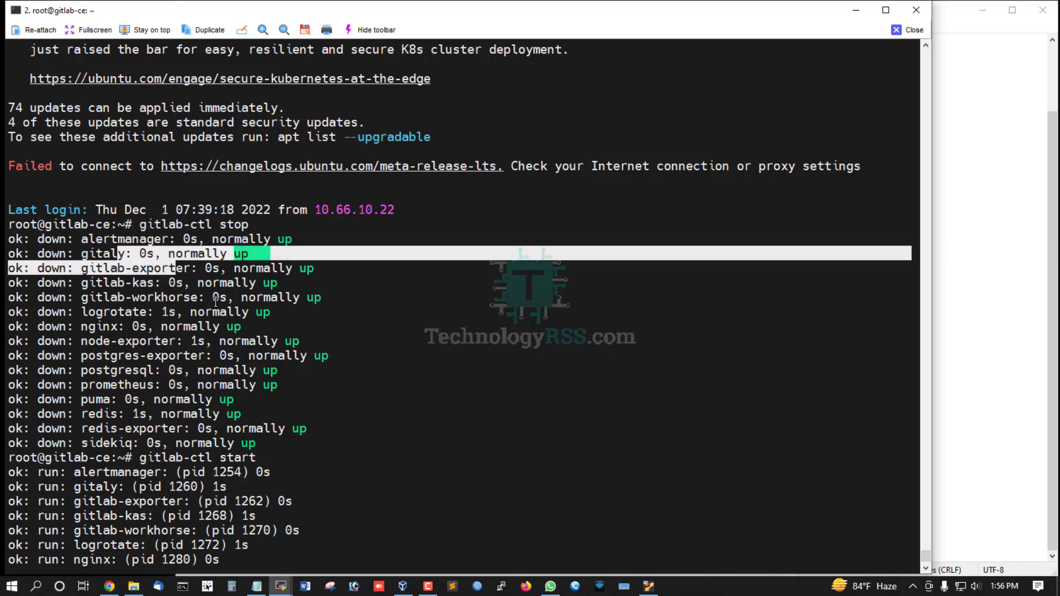
left_click(328, 355)
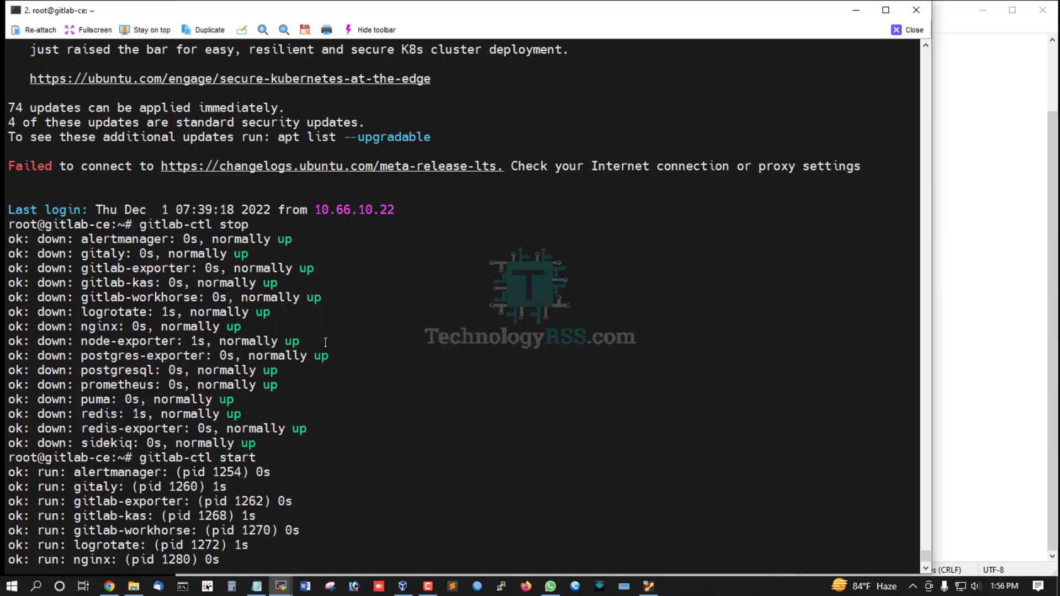
scroll(327, 354, "down", 3)
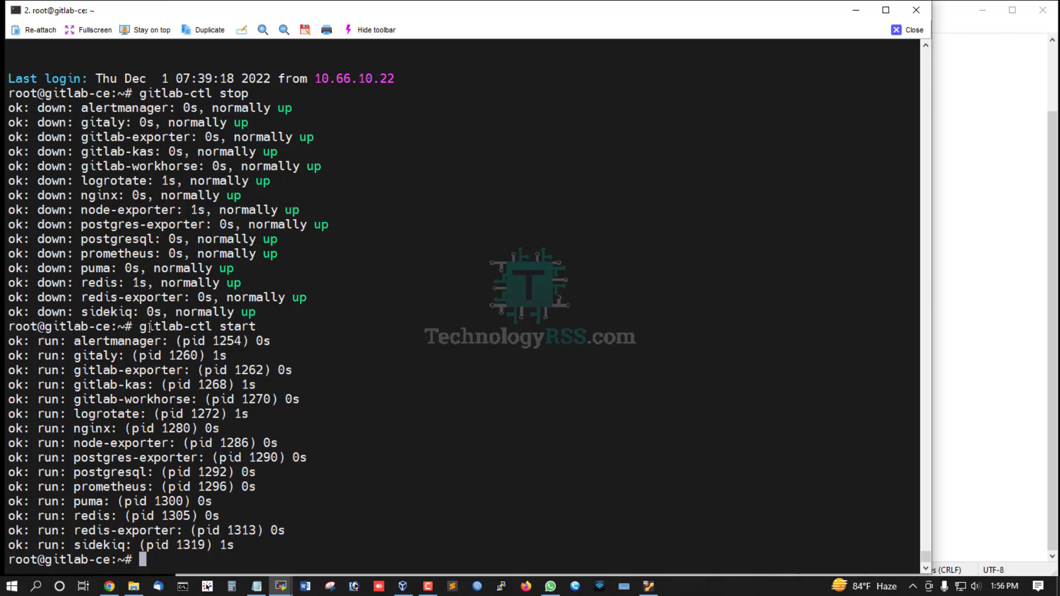
left_click_drag(140, 327, 255, 326)
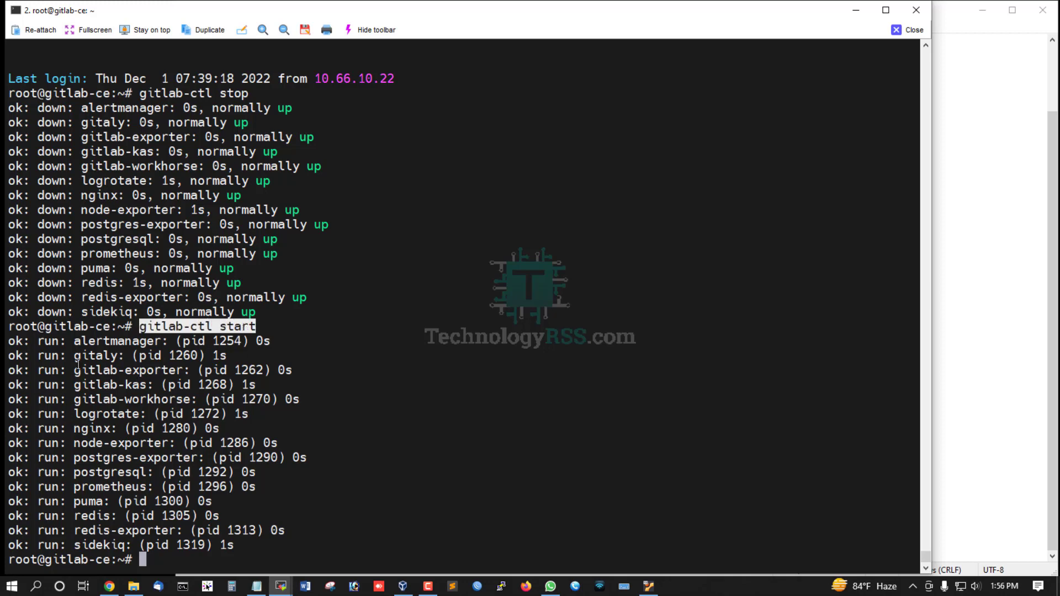
mouse_move(10, 339)
left_mouse_down()
mouse_move(180, 526)
mouse_move(252, 541)
left_mouse_up()
left_click(273, 439)
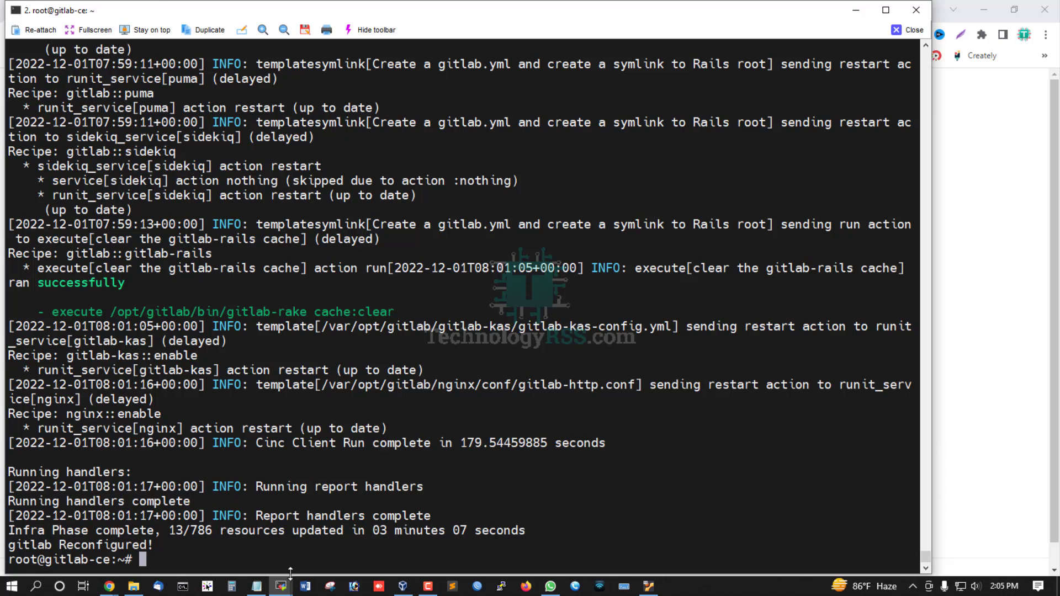
- Bring the Notepad install notes forward, minimize them, then restore them and clear the selection
left_click(257, 586)
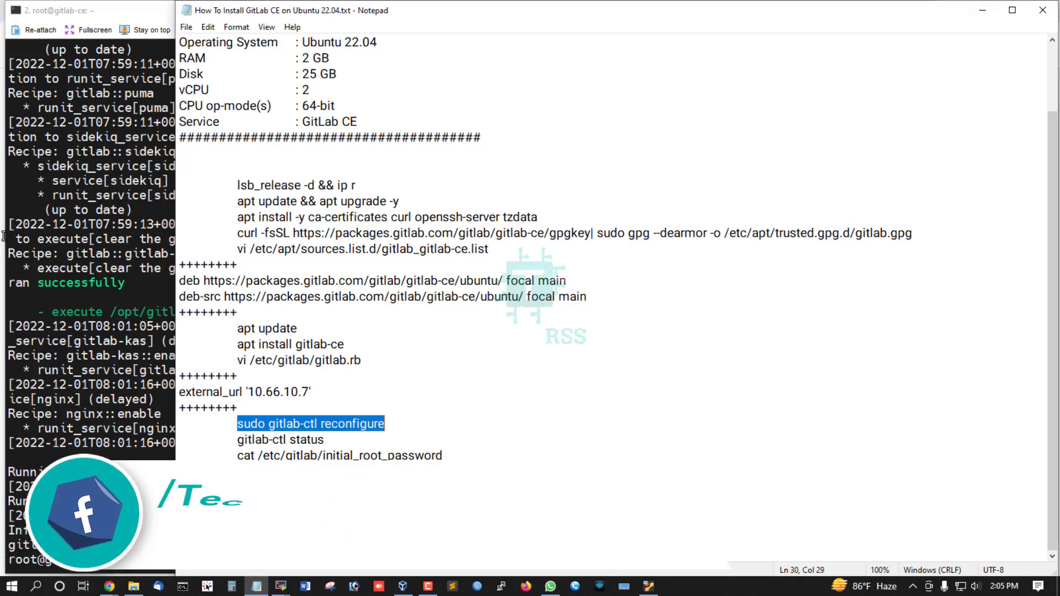
left_click(981, 10)
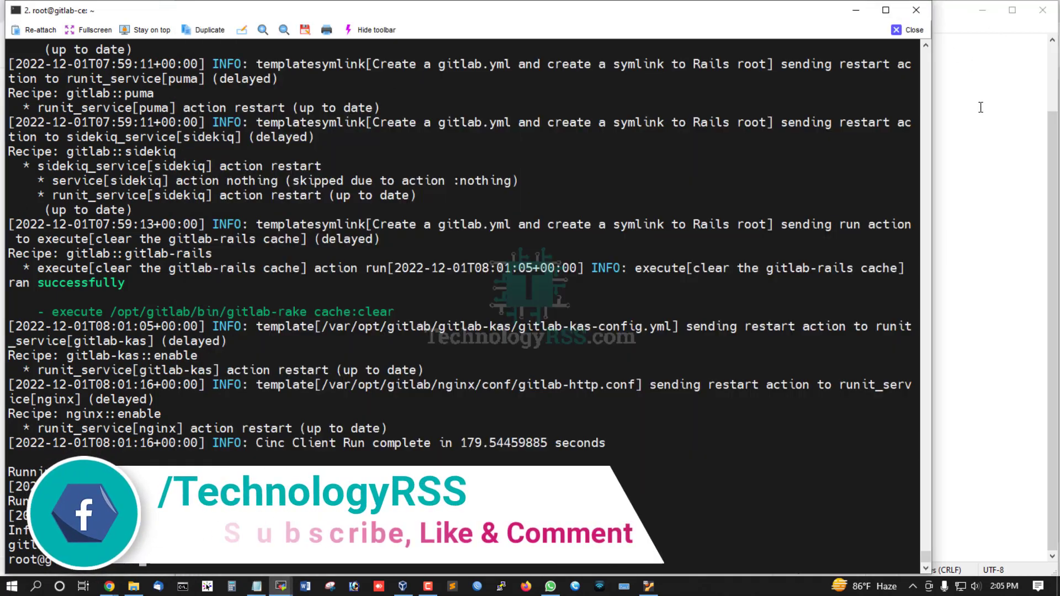
left_click(257, 587)
left_click(348, 105)
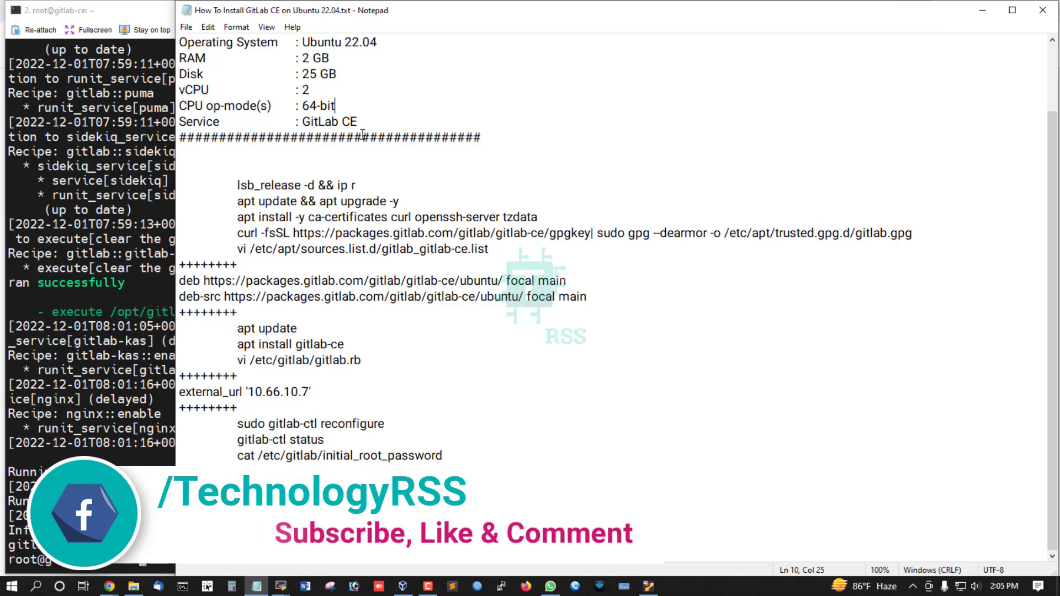
- Bring up the GitLab sign-in page at 10.66.10.7 and autofill root as the username
left_click(109, 587)
left_click(142, 530)
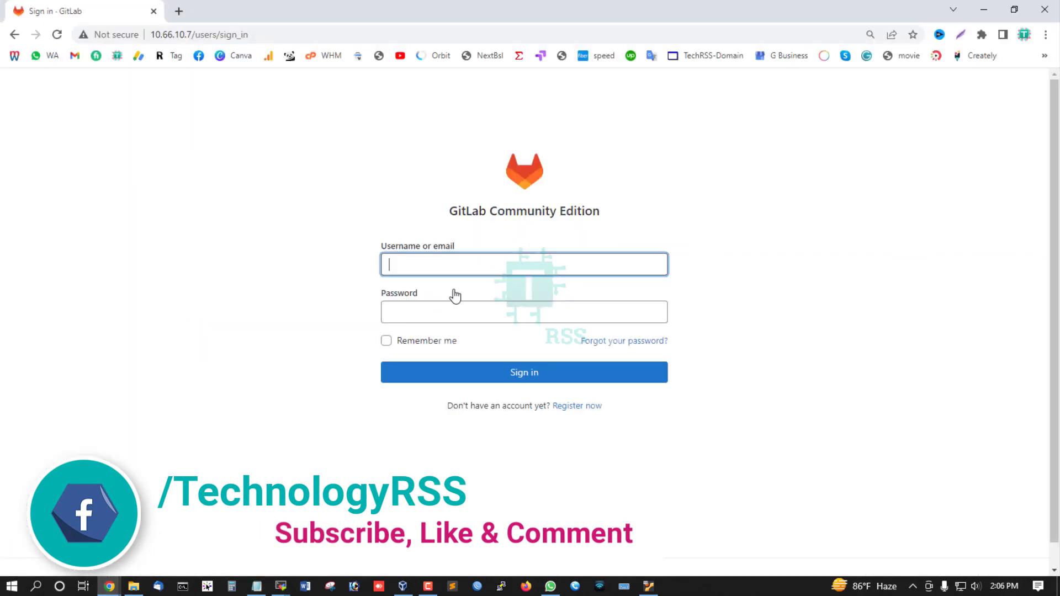
left_click(277, 37)
left_click(450, 263)
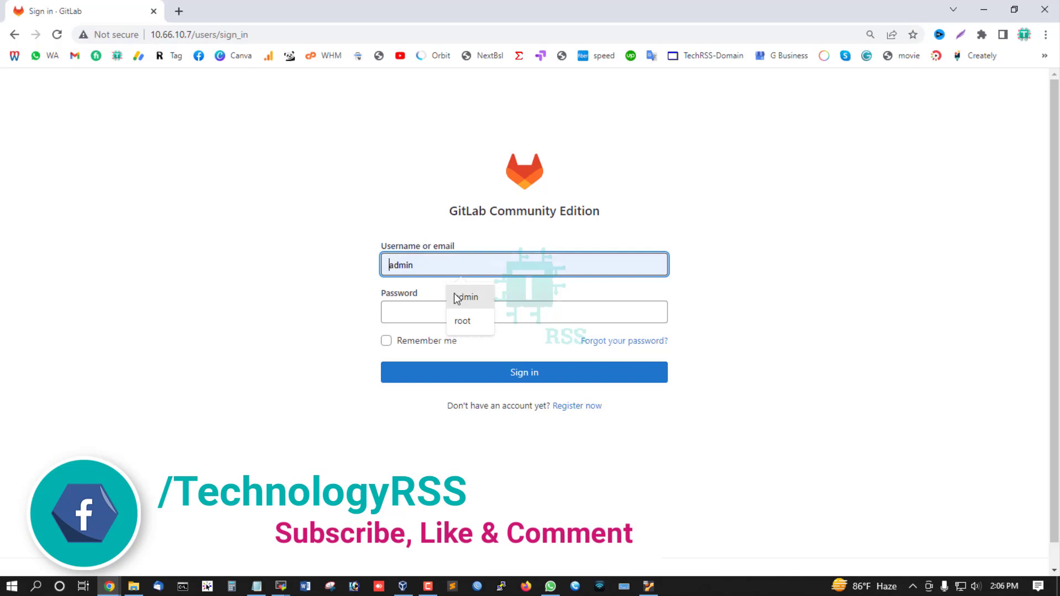
left_click(464, 322)
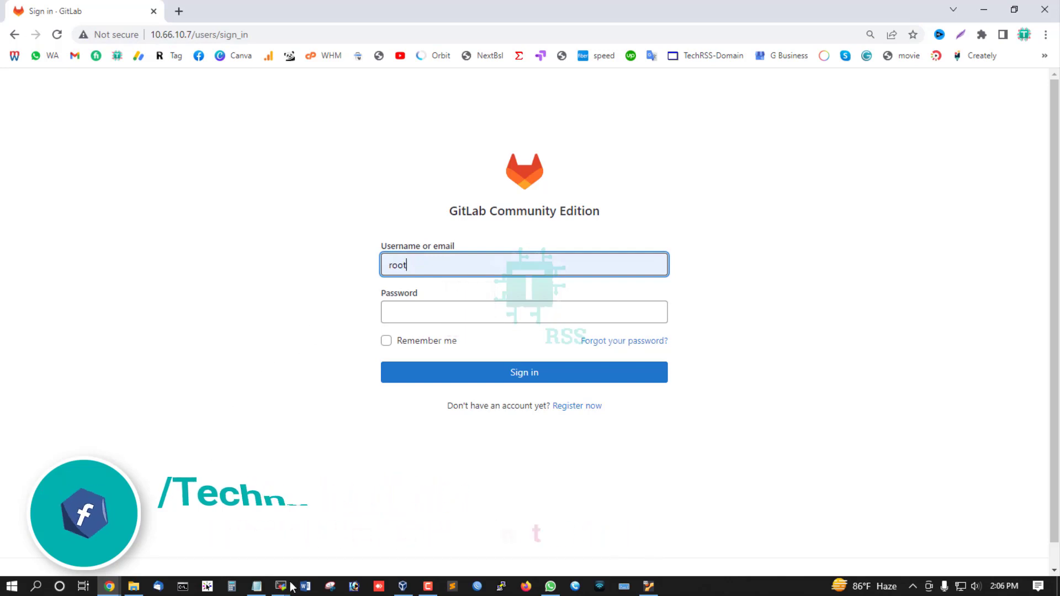
- Select the 'cat initial_root_password' command in the install notes and return to the terminal
left_click(259, 587)
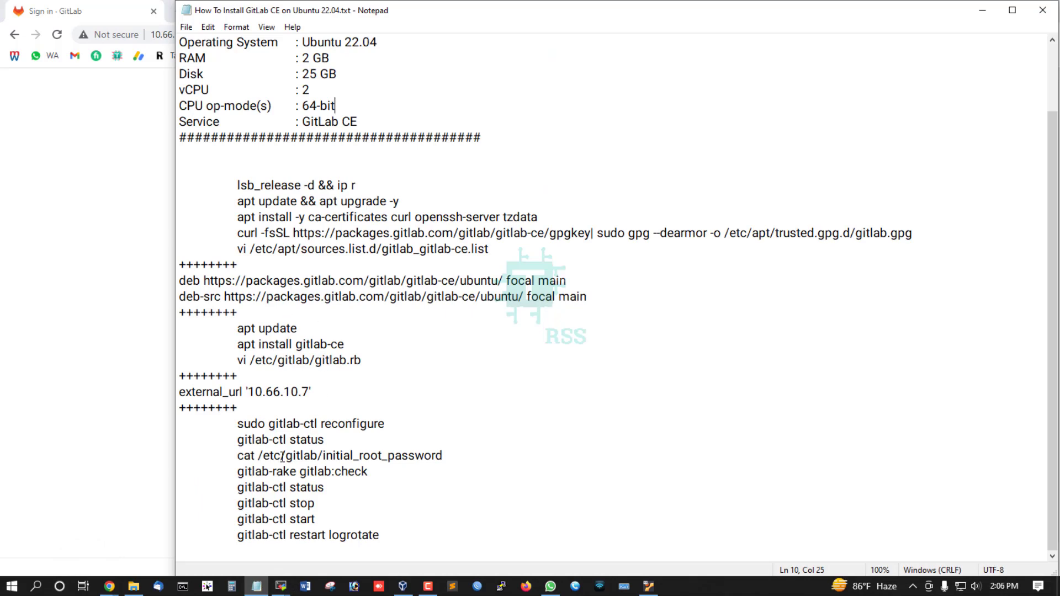
left_click_drag(234, 455, 477, 456)
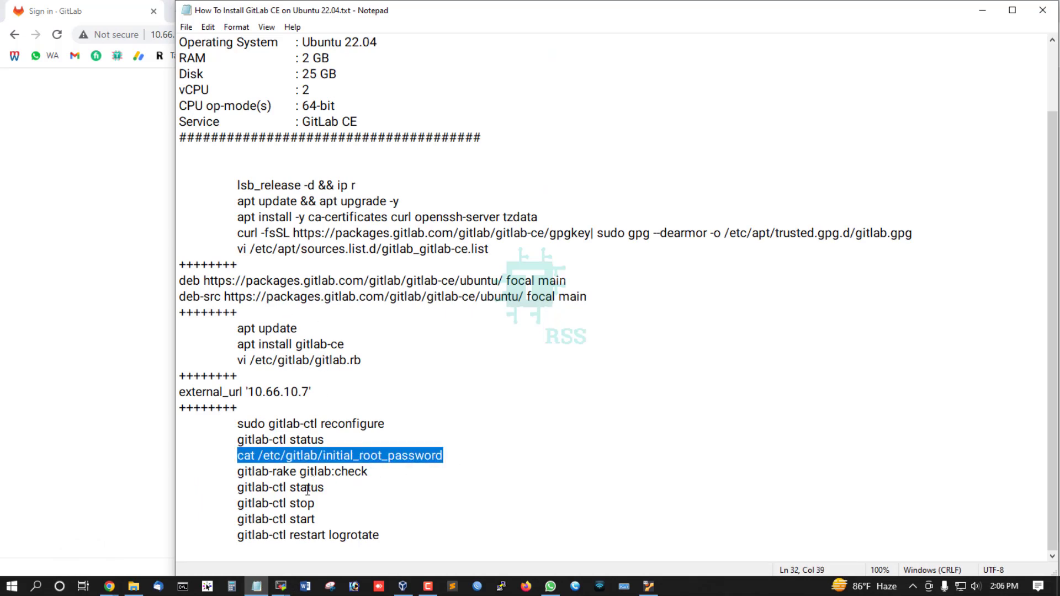
left_click(282, 587)
- Paste and run the initial_root_password command on a cleared terminal screen
left_click(344, 544)
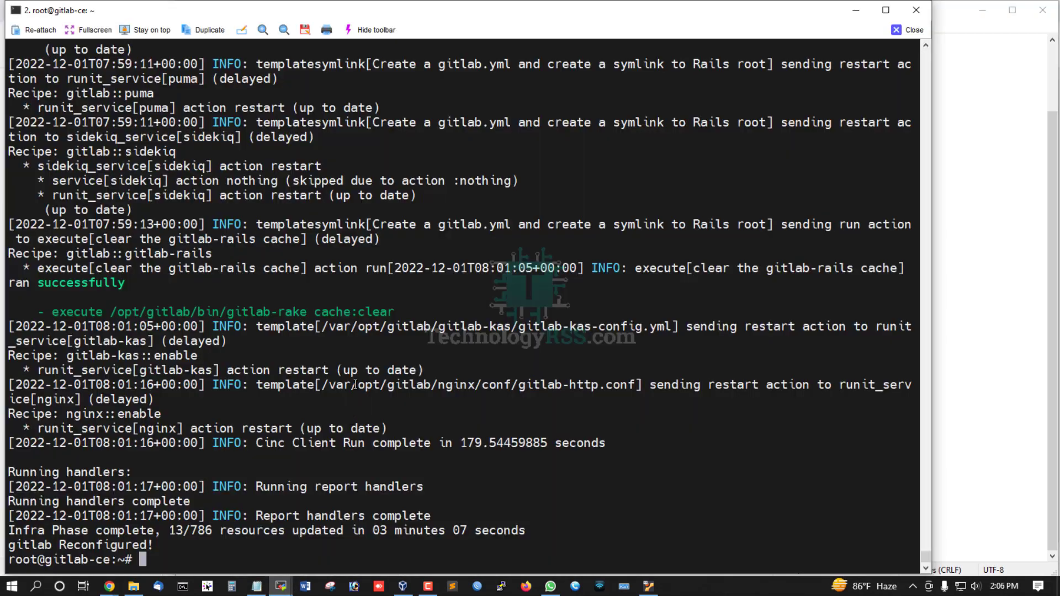
right_click(363, 332)
key("ctrl+l")
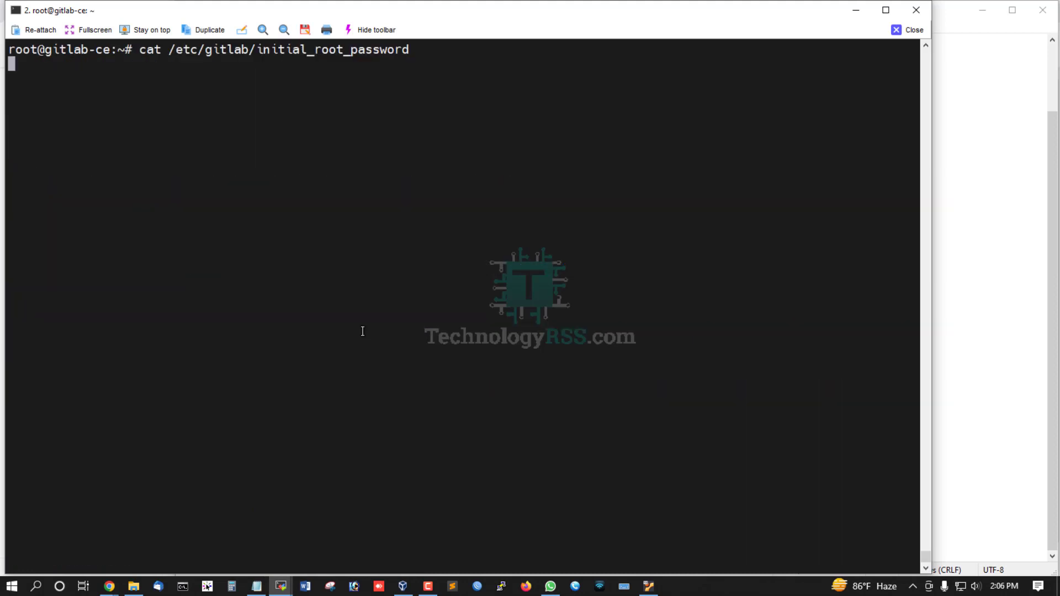
key("Return")
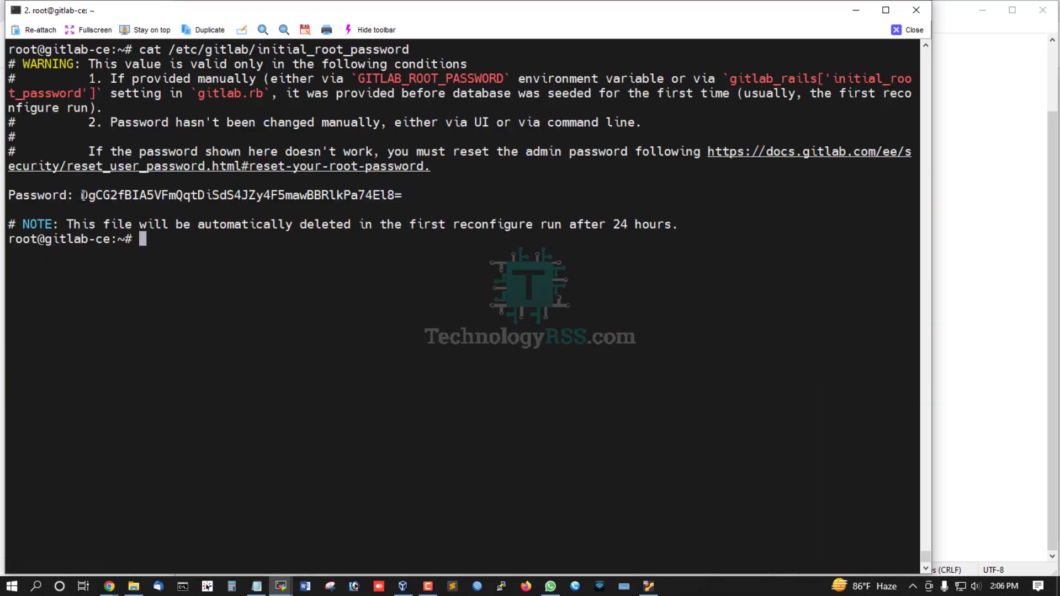
- Copy the generated initial root password from the output and minimize the terminal
left_click_drag(81, 195, 400, 192)
left_click(198, 192)
left_click_drag(81, 194, 400, 195)
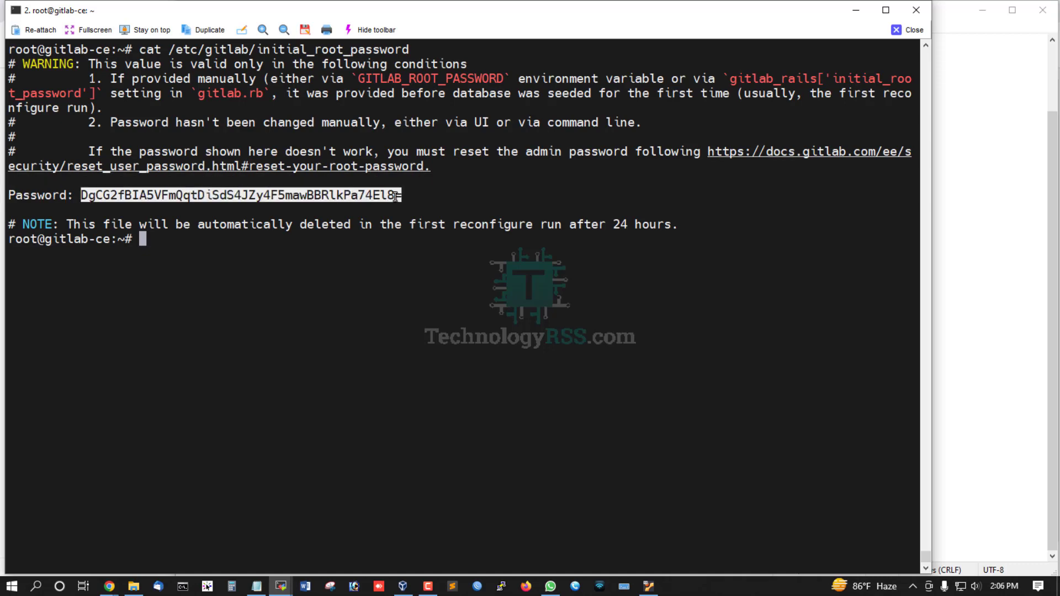
left_click(856, 10)
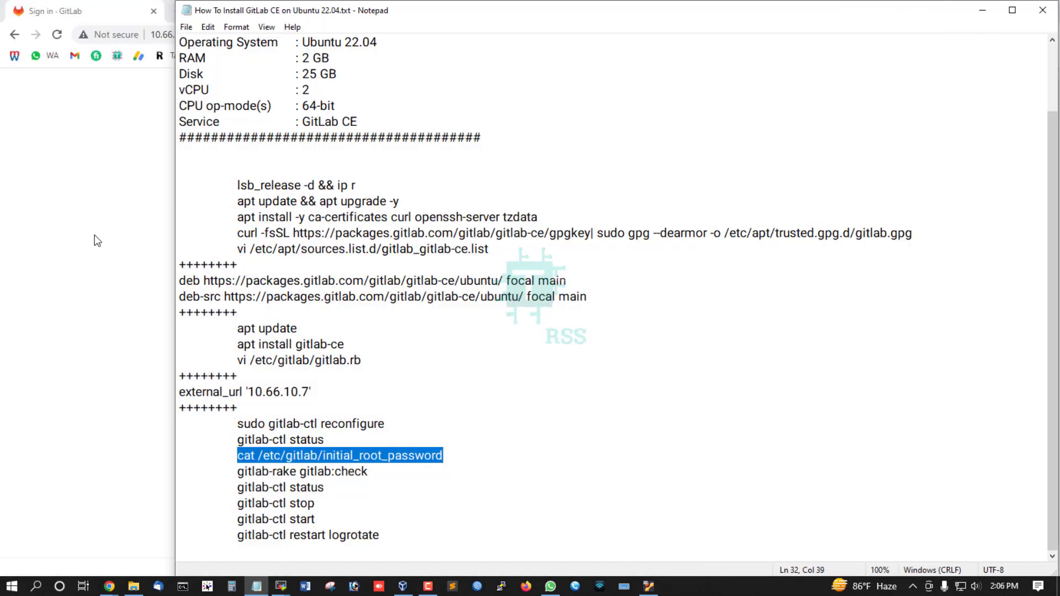
- Sign in as root with the pasted initial password, dismiss the registration warning, open the account menu
left_click(108, 586)
left_click(428, 314)
key("ctrl+v")
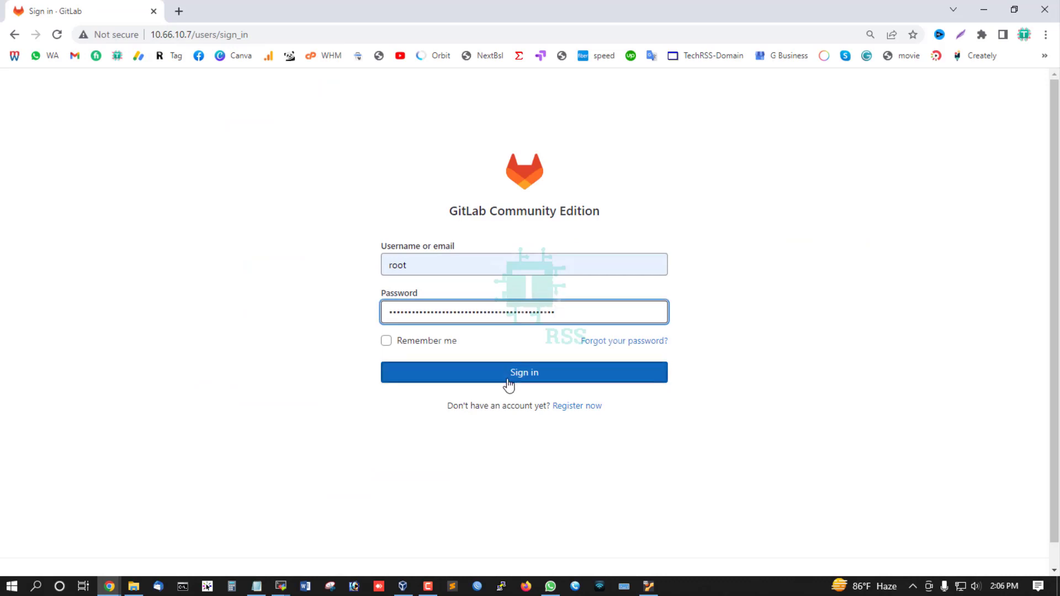
left_click(508, 374)
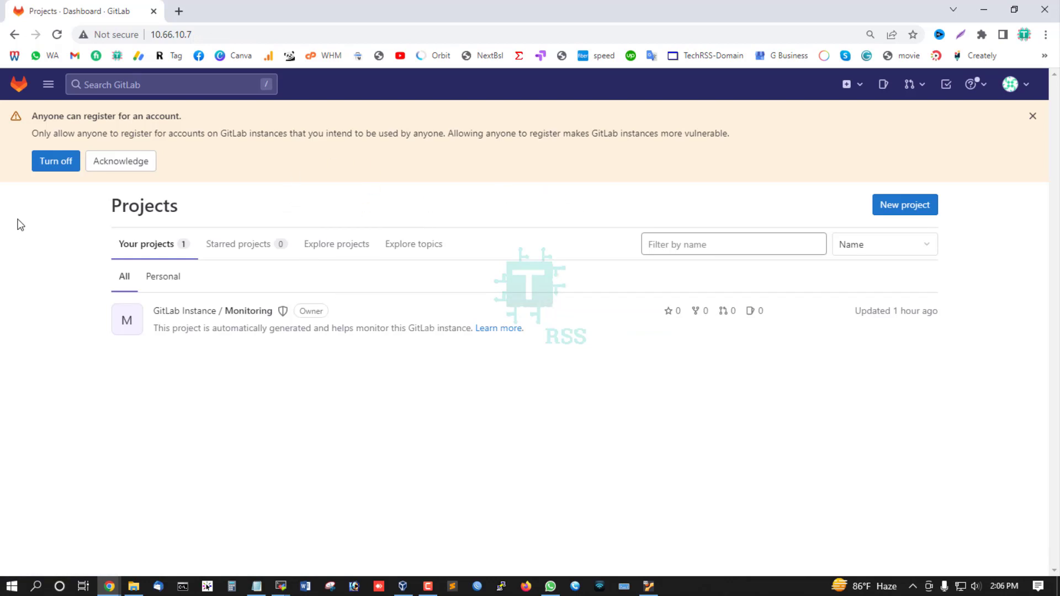
left_click(1032, 116)
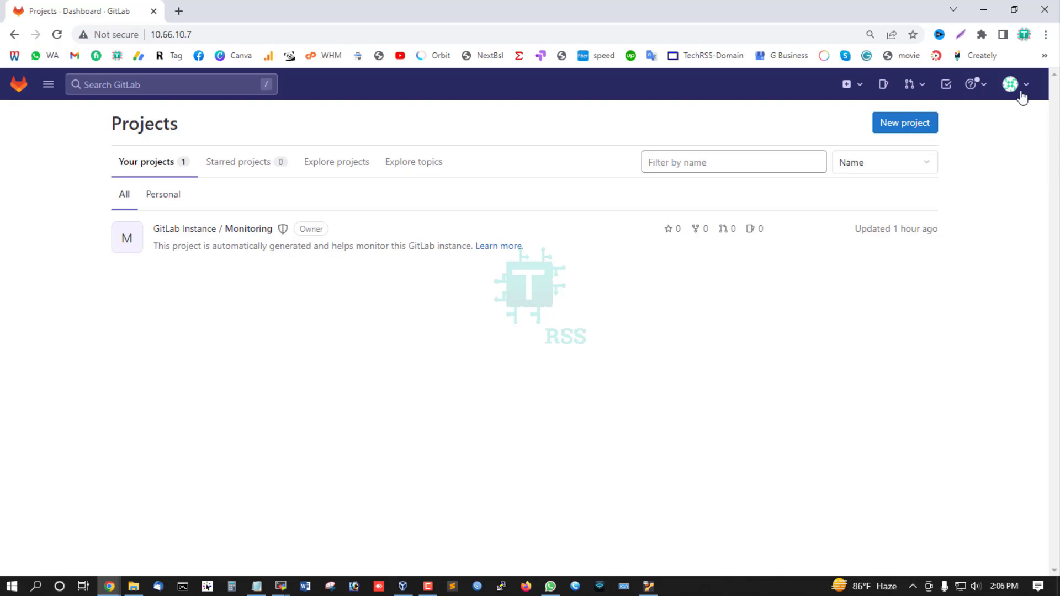
left_click(1017, 83)
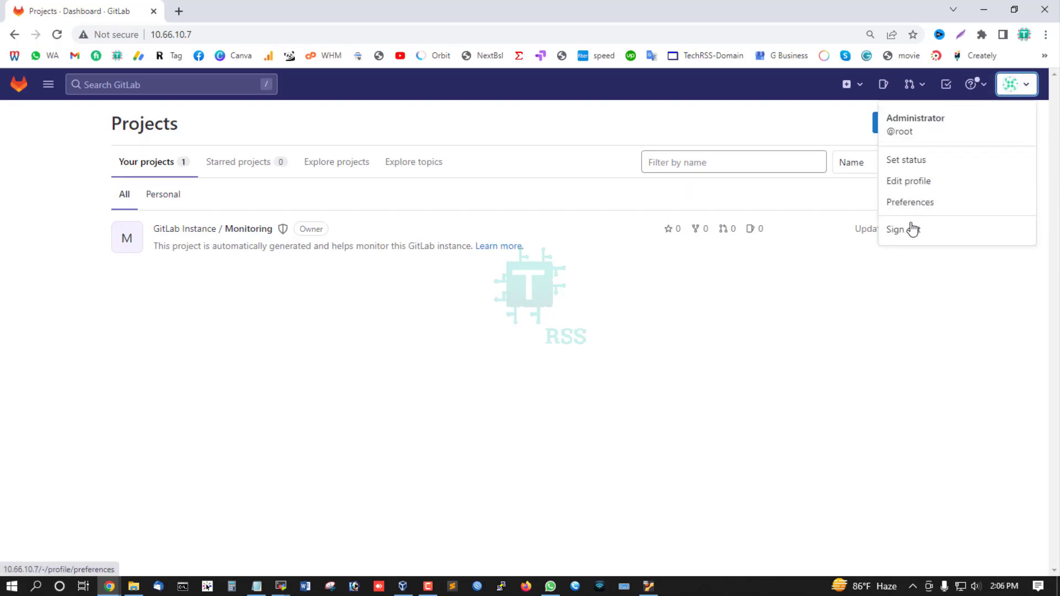
- In Preferences > Password, paste the initial password as current, enter and confirm a new one, and save
left_click(909, 202)
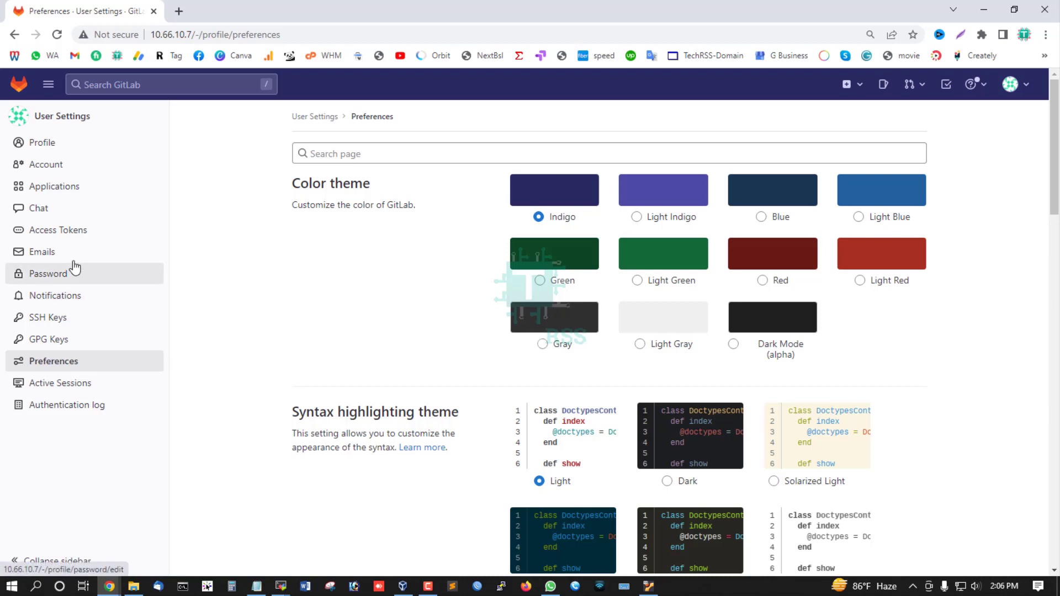
left_click(69, 274)
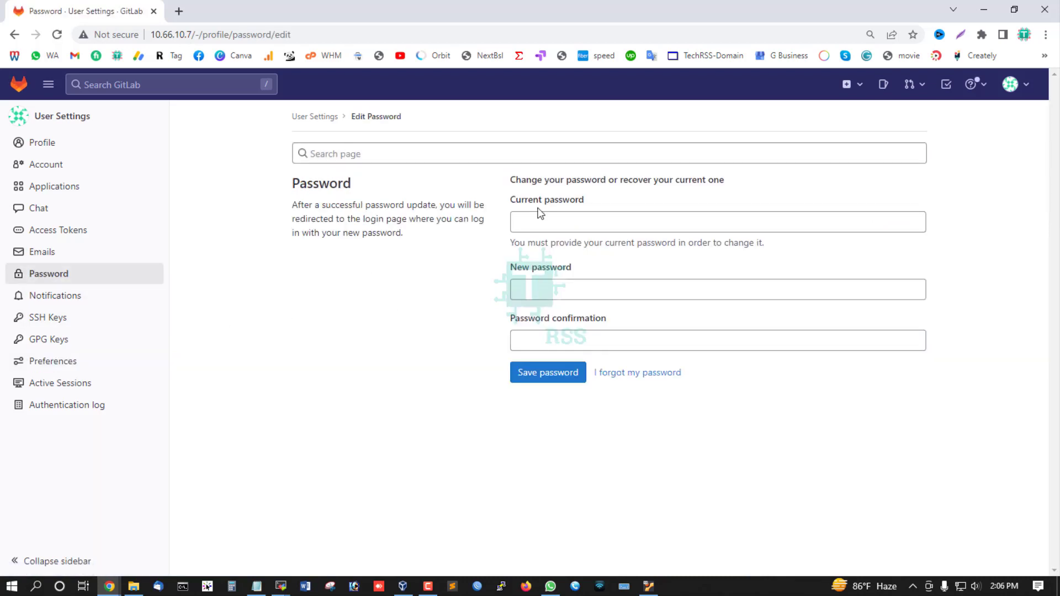
left_click(613, 223)
key("ctrl+v")
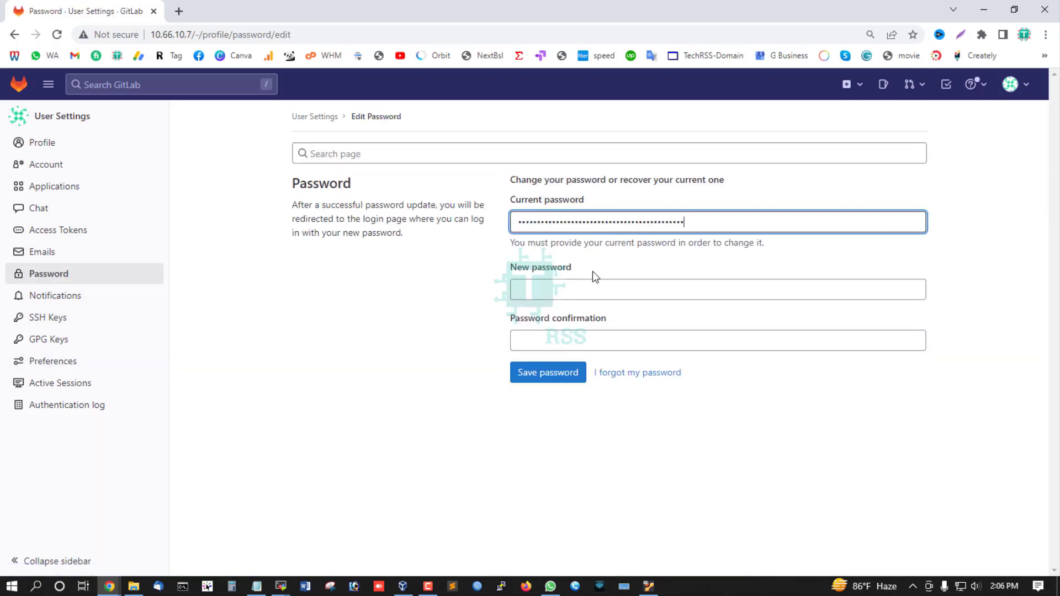
left_click(610, 292)
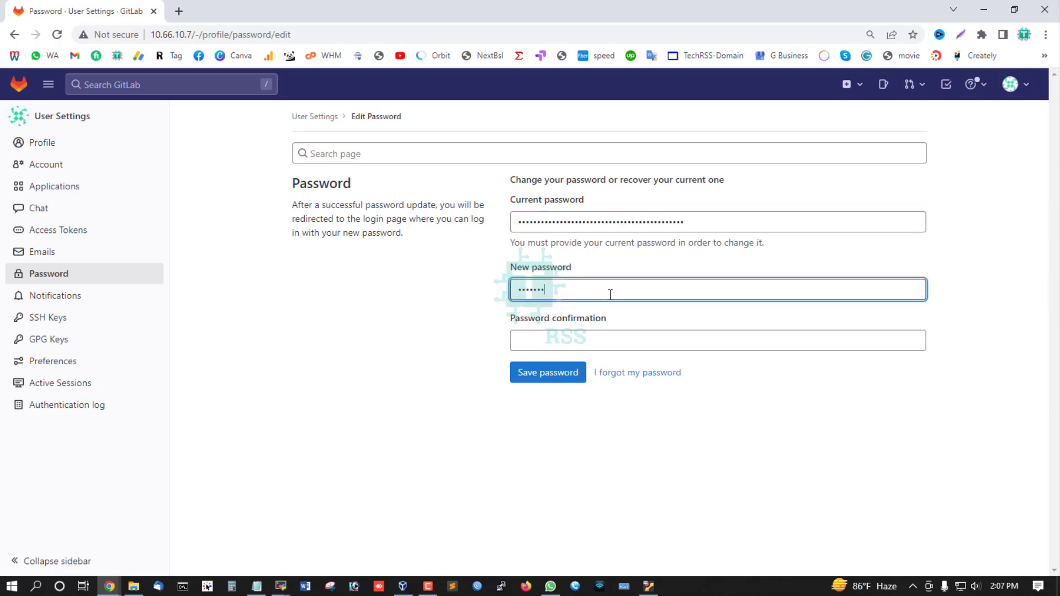
type("•")
key("Tab")
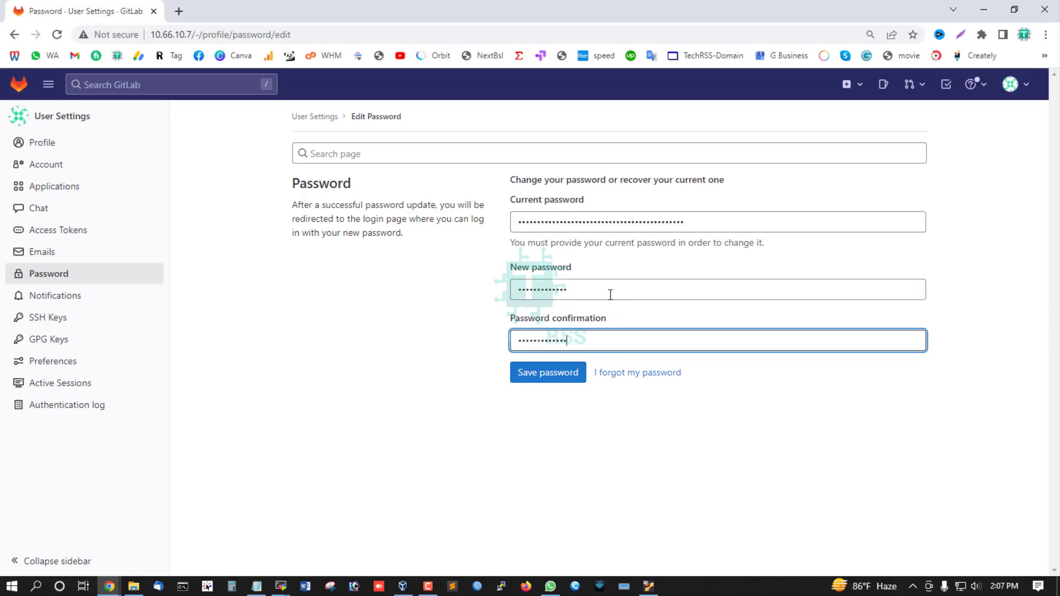
left_click(548, 374)
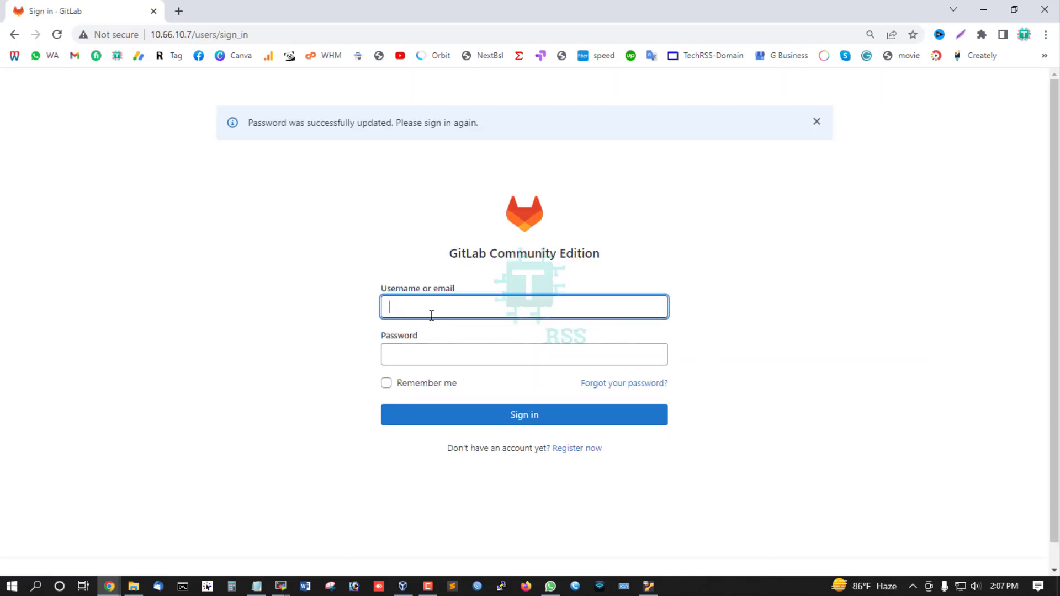
- Sign back in as root with the new password, then check the account and navigation menus
left_click(430, 303)
left_click(468, 340)
left_click(461, 353)
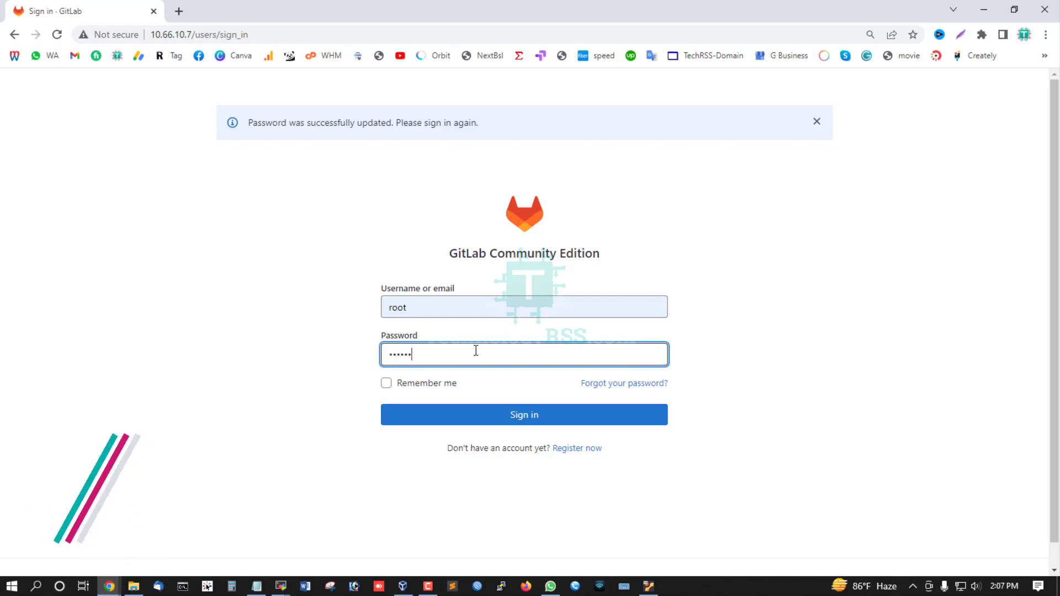
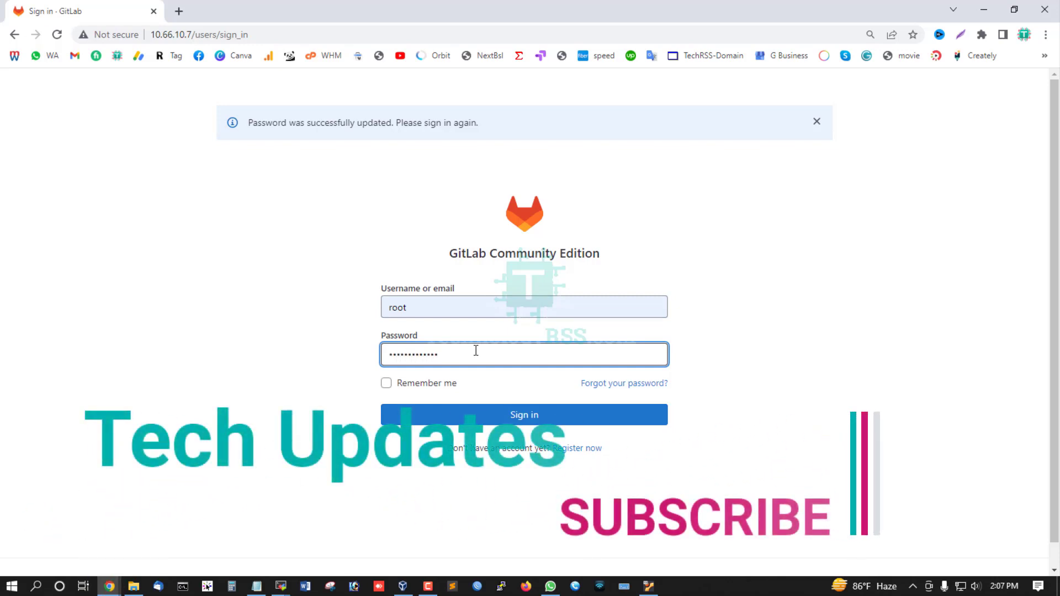
left_click(537, 416)
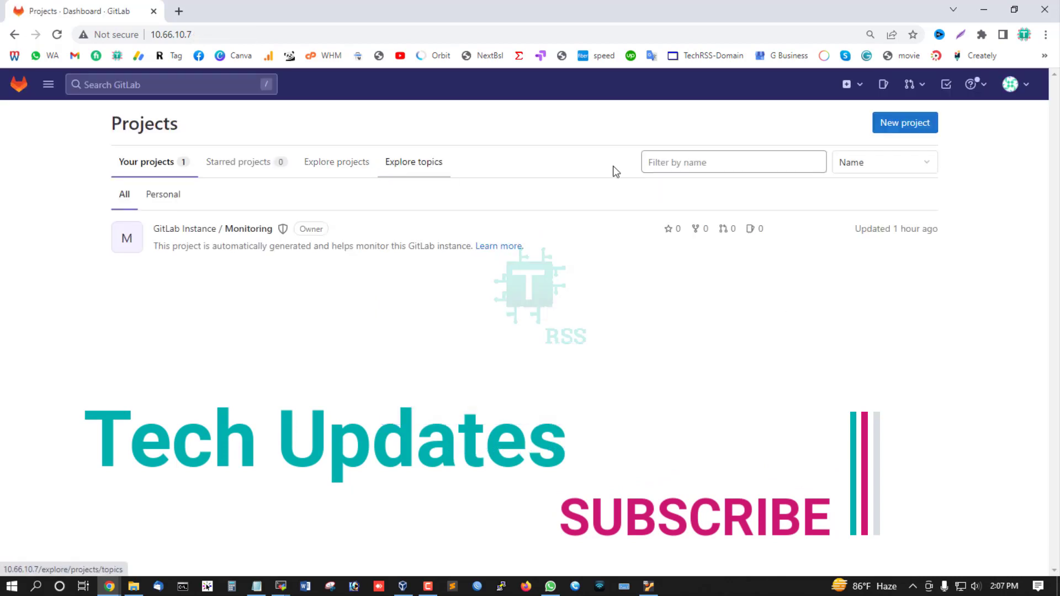
left_click(1015, 84)
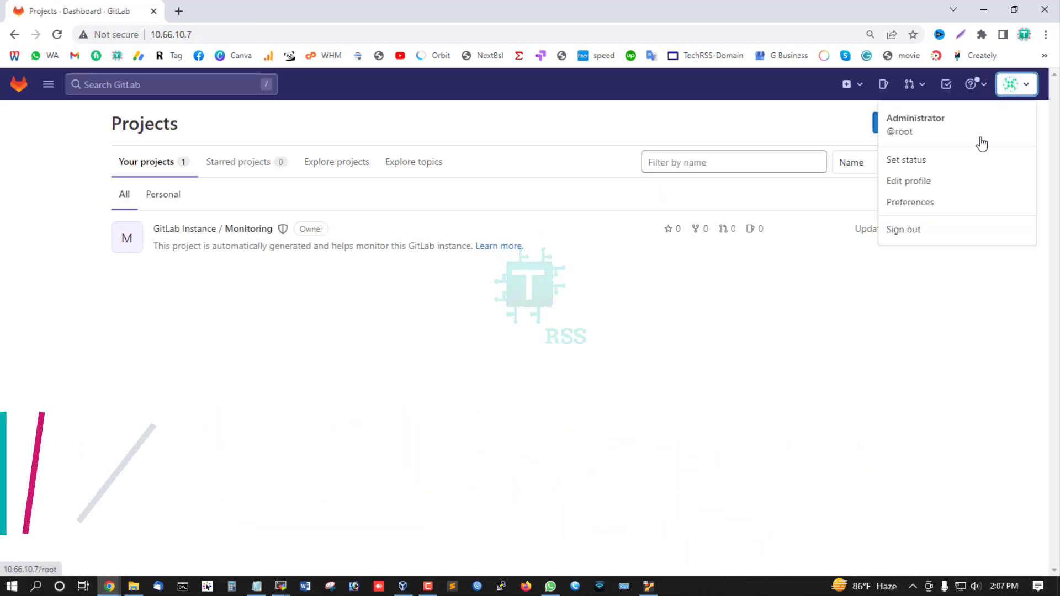
left_click(48, 84)
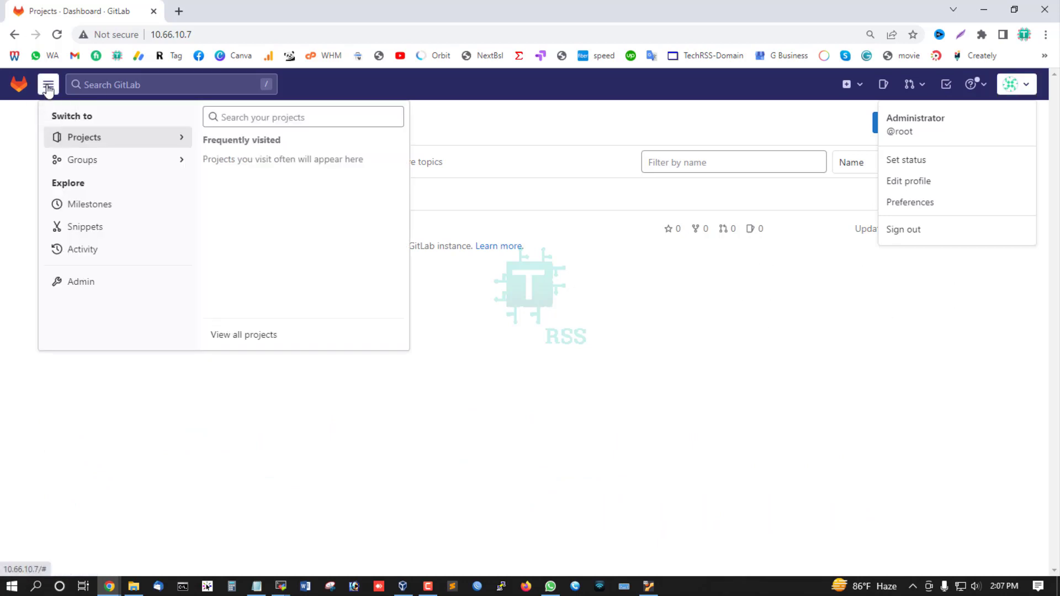
left_click(702, 378)
- Mark the gitlab-ctl status, stop, start and restart logrotate lines in the install notes
key("alt+Tab")
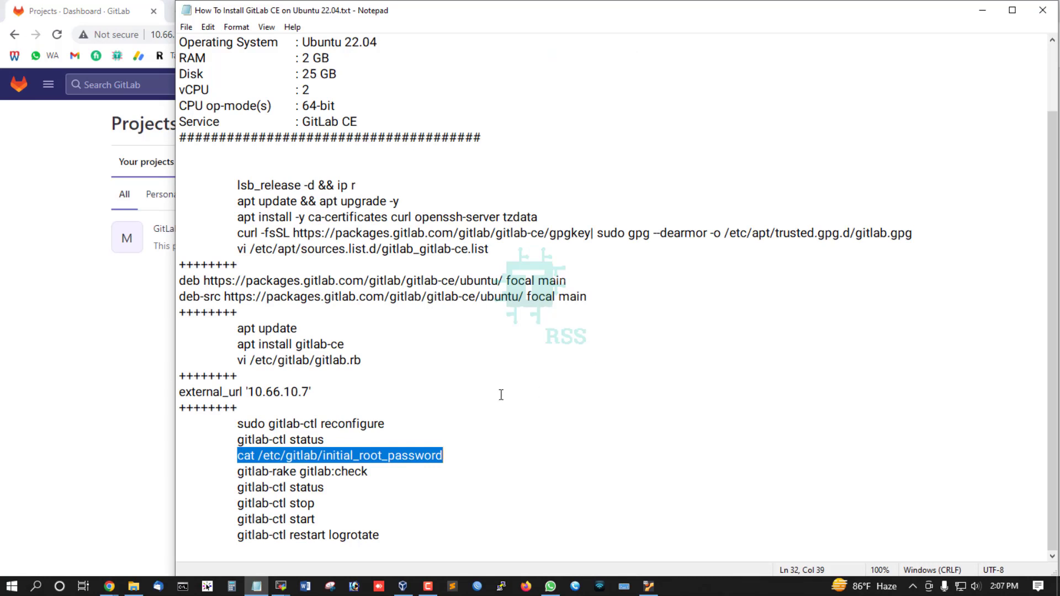
left_click_drag(223, 485, 405, 490)
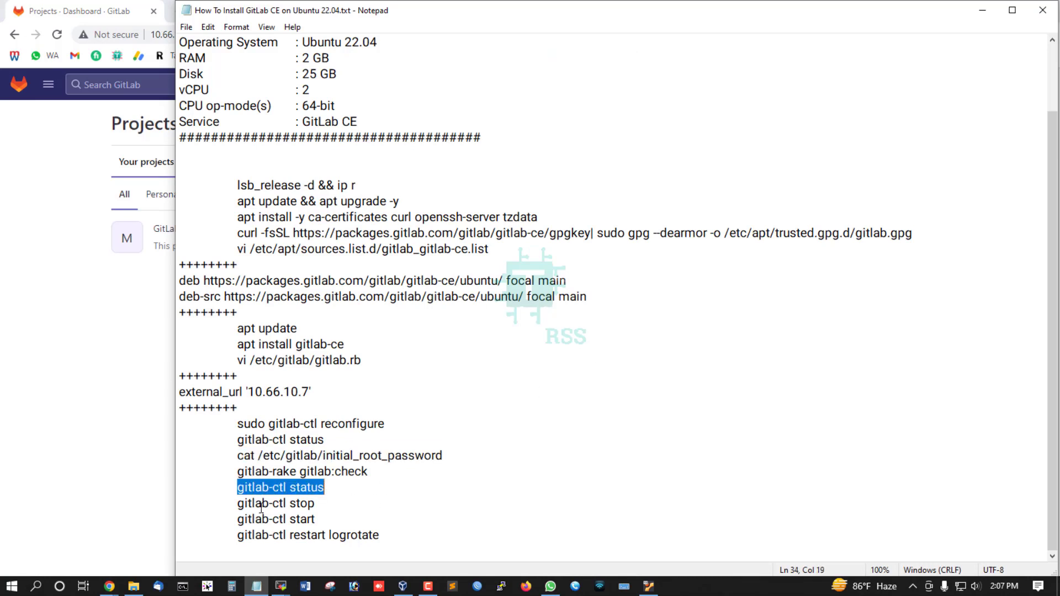
left_click_drag(238, 504, 327, 502)
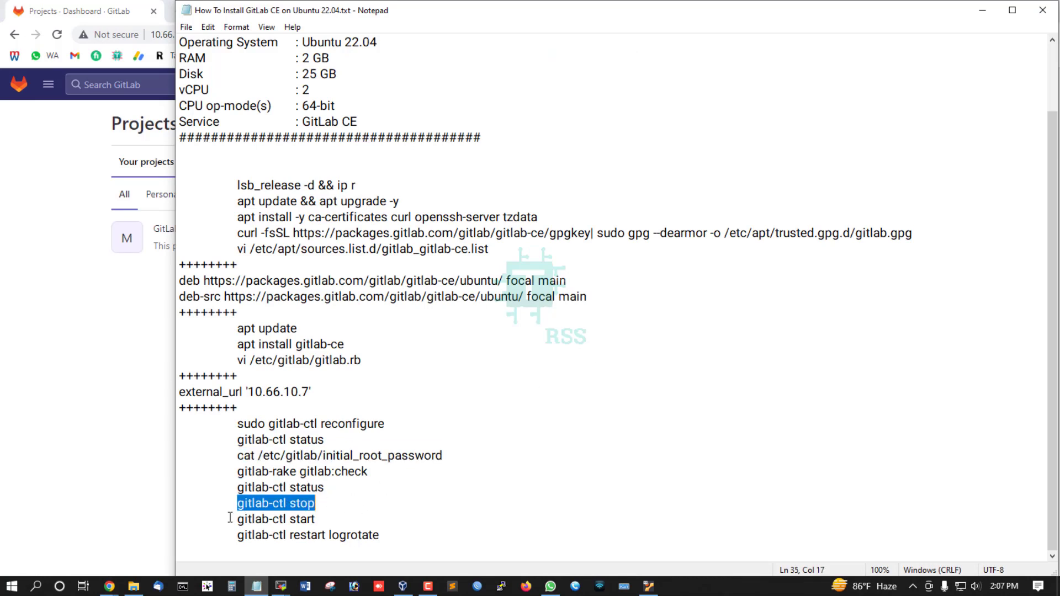
left_click_drag(237, 519, 314, 519)
left_click_drag(236, 535, 385, 537)
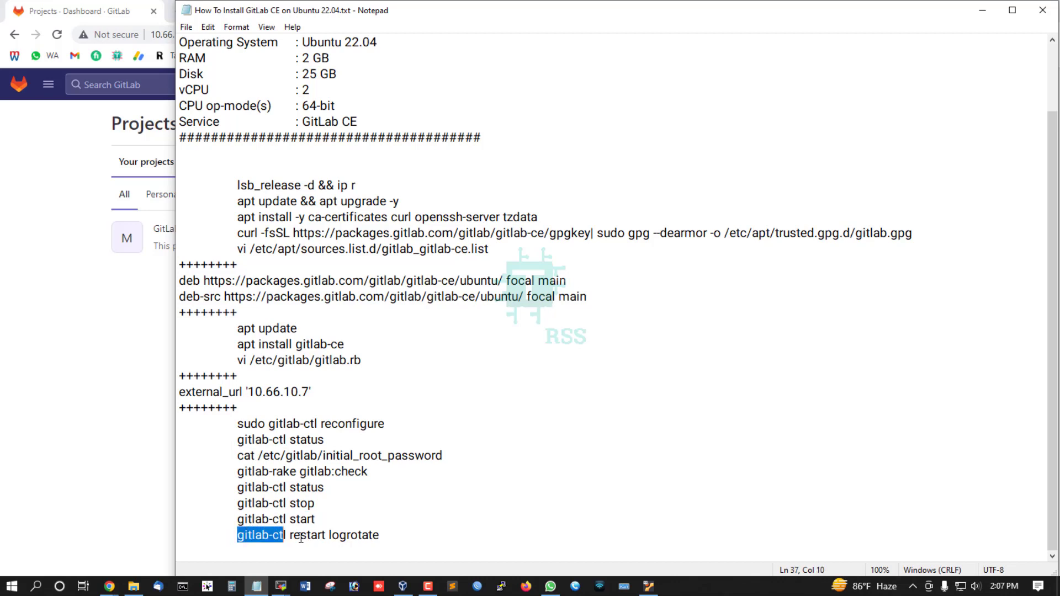
- Mark the 'sudo gitlab-ctl reconfigure' line, then bring the terminal session back to front
left_click(384, 536)
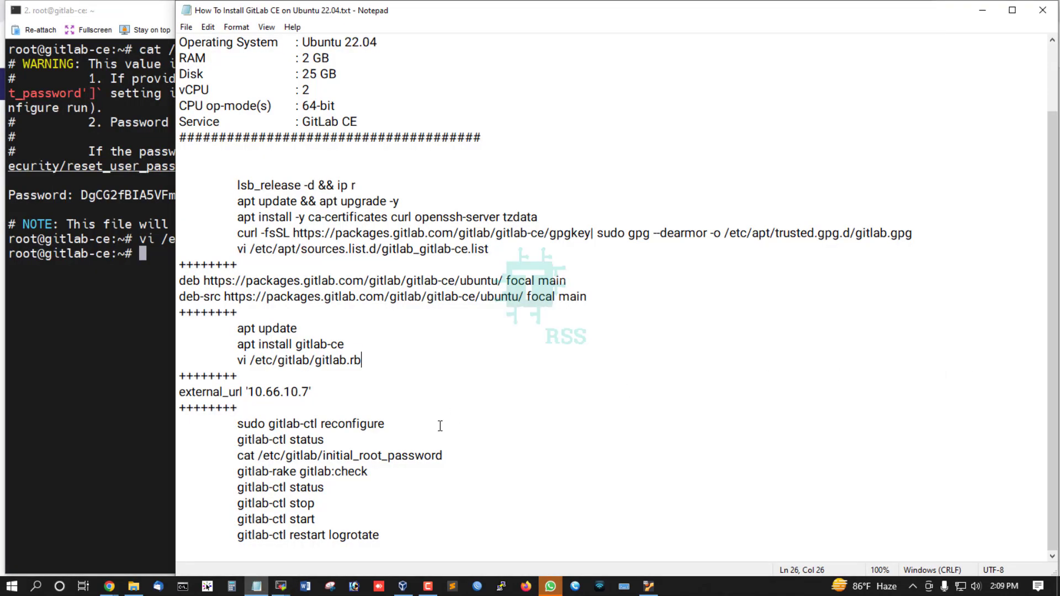
left_click_drag(237, 423, 427, 424)
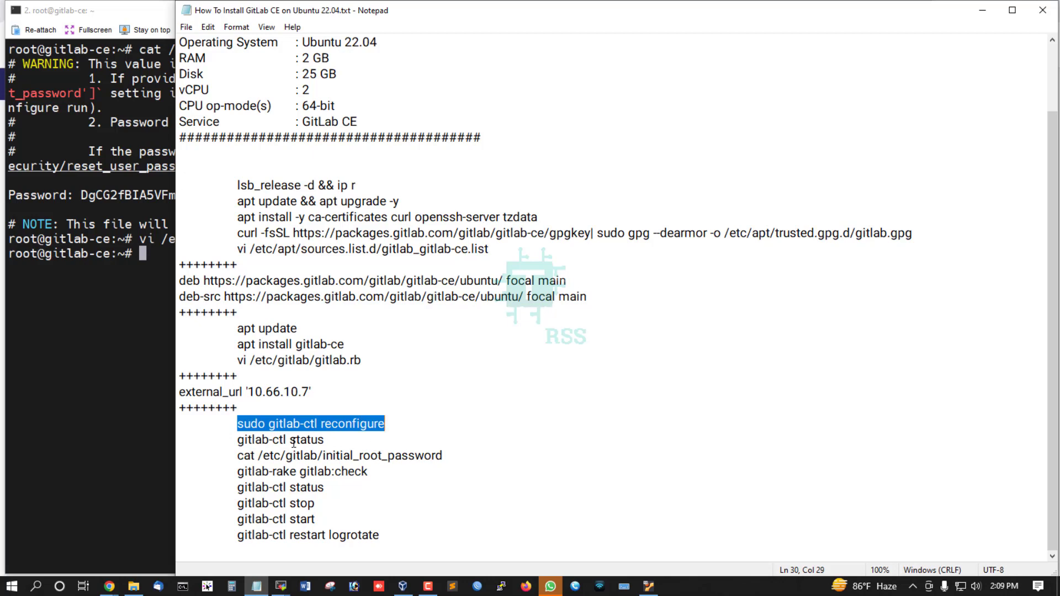
left_click(92, 296)
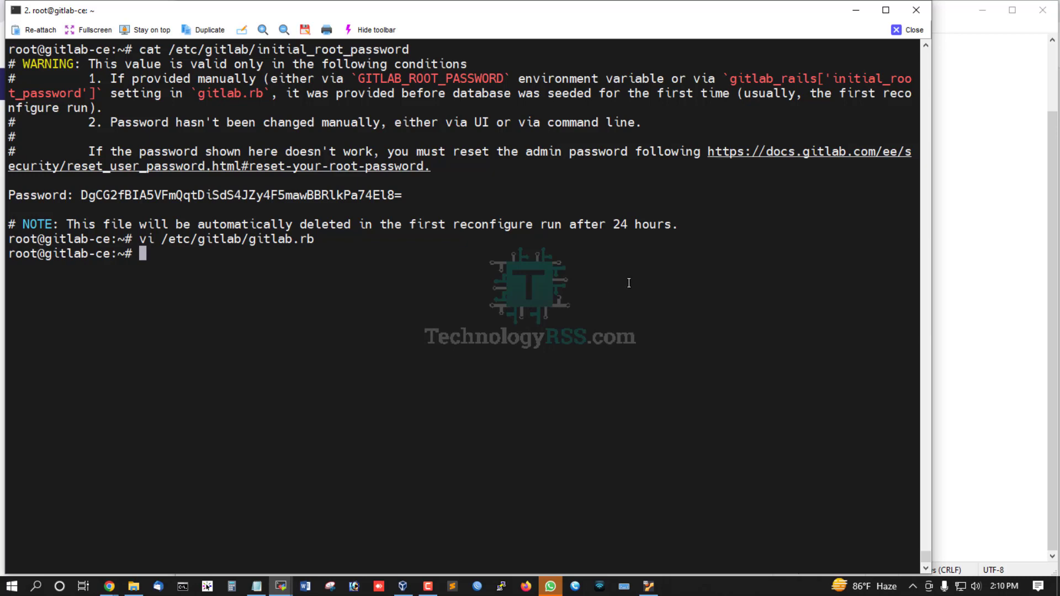
- Minimize the terminal and notes, then sign out of root from GitLab's account menu
left_click(856, 15)
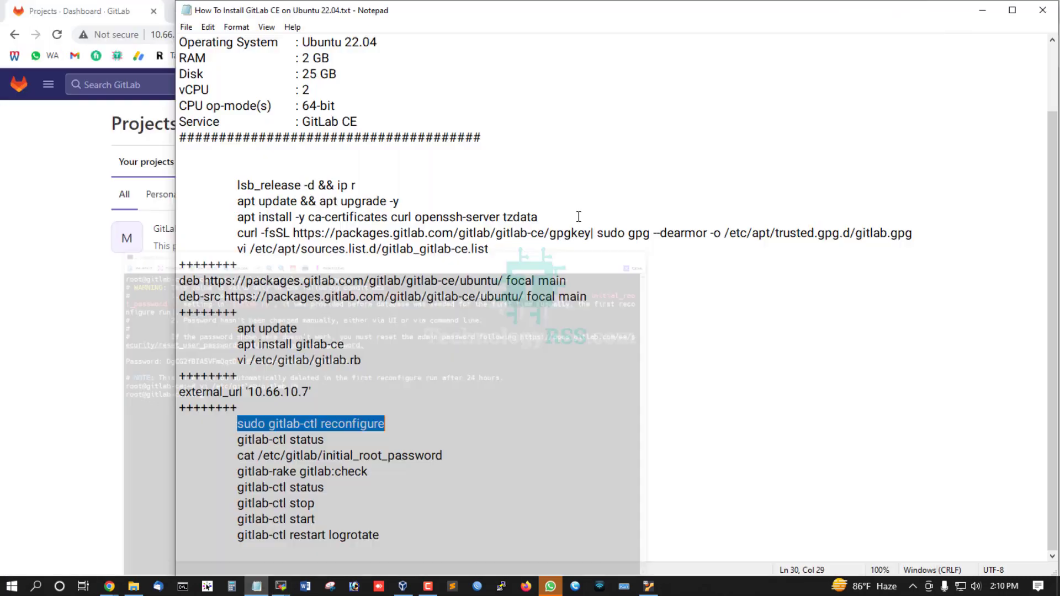
left_click(974, 9)
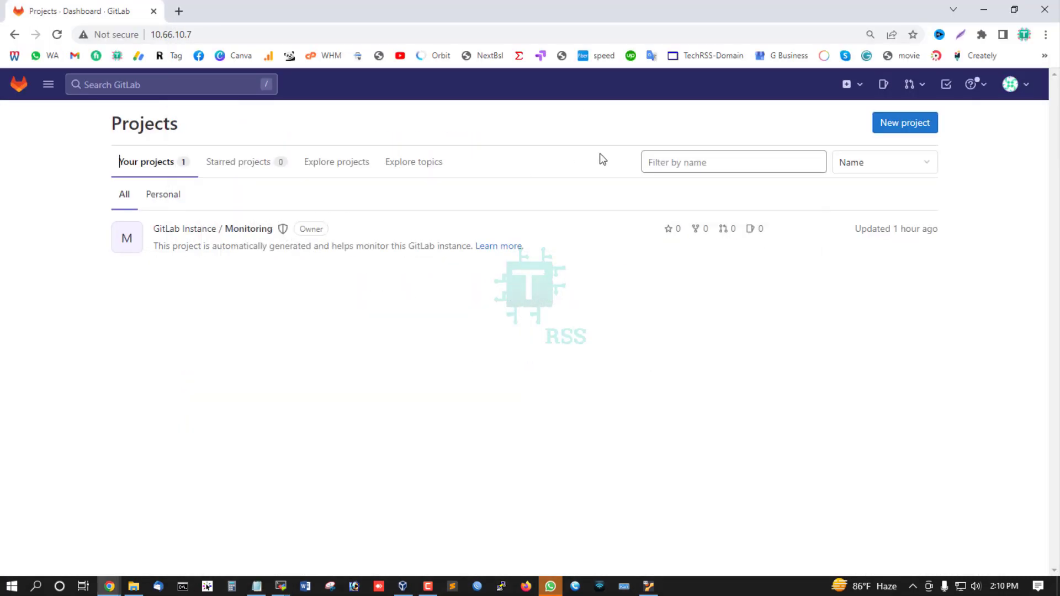
left_click(1016, 84)
left_click(924, 239)
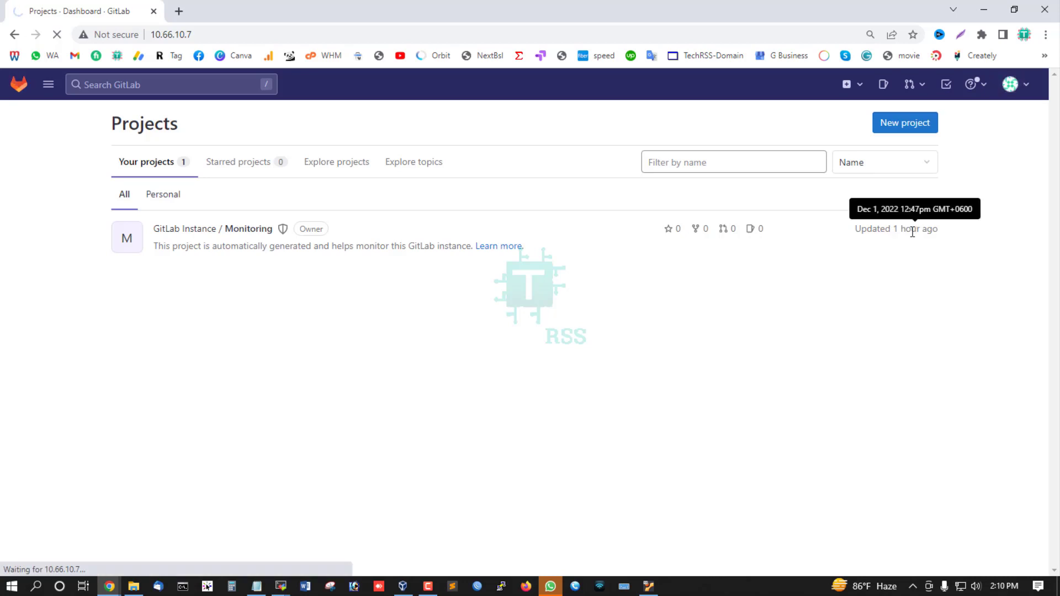